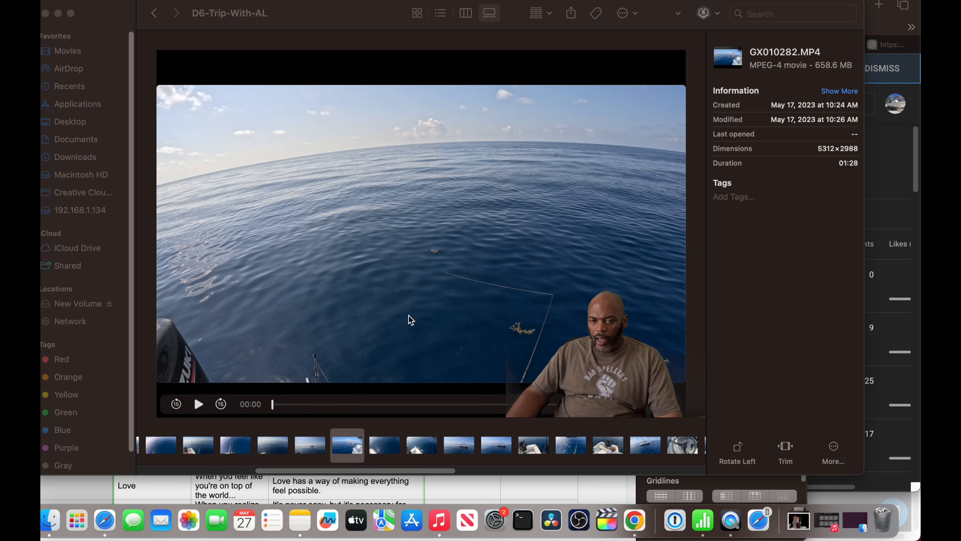
Step: Preview the GX010282.MP4 clip and rename the file as 13-Al-close-Small-yellowtail.MP4
click(199, 407)
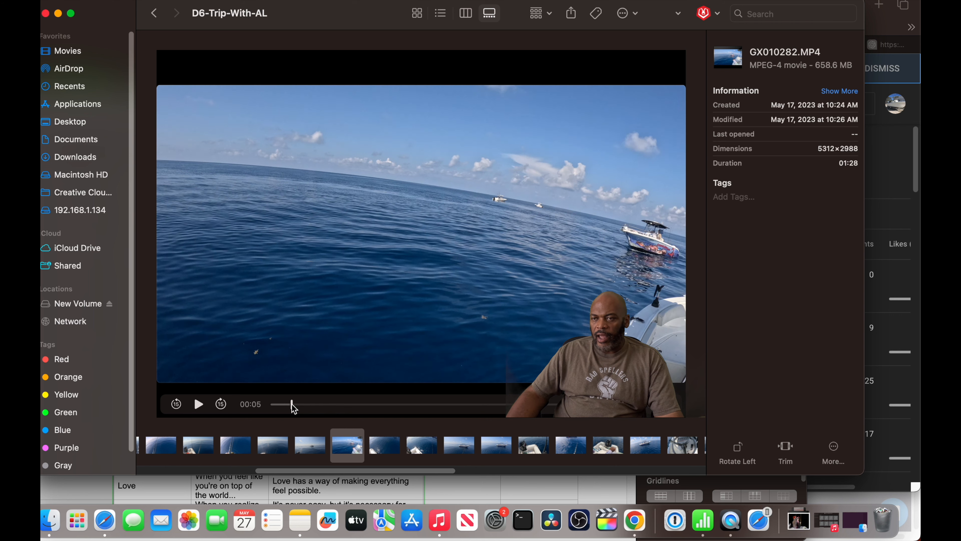
click(780, 56)
key(BackSpace)
text(13)
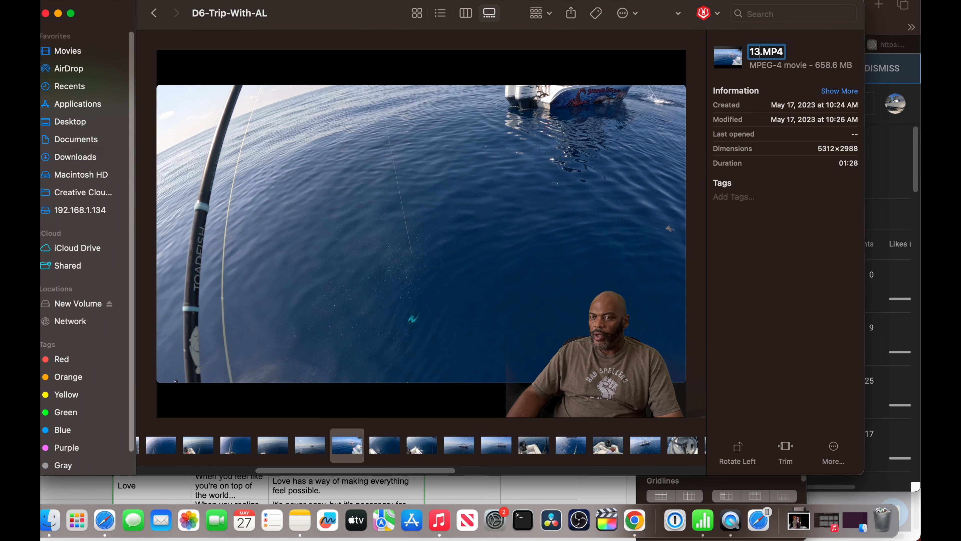
text(-A)
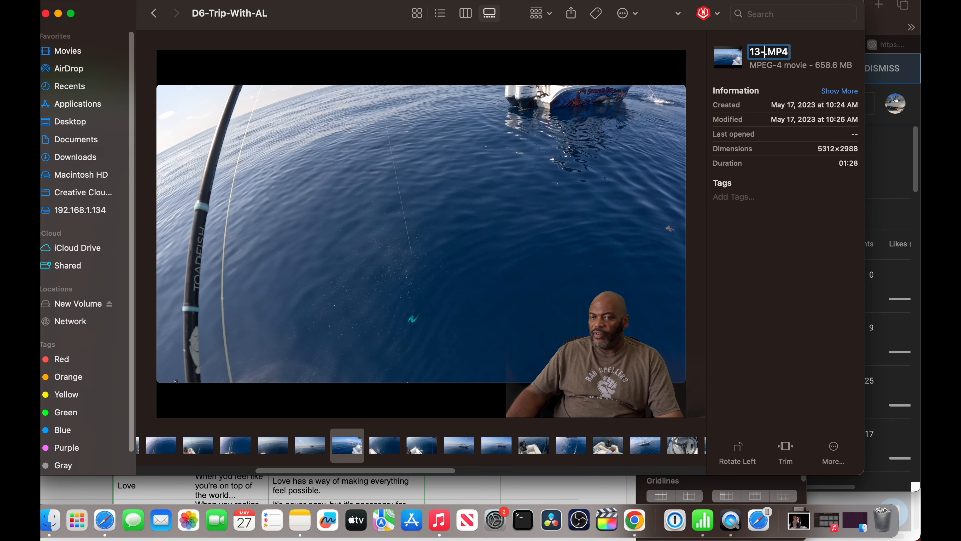
text(L)
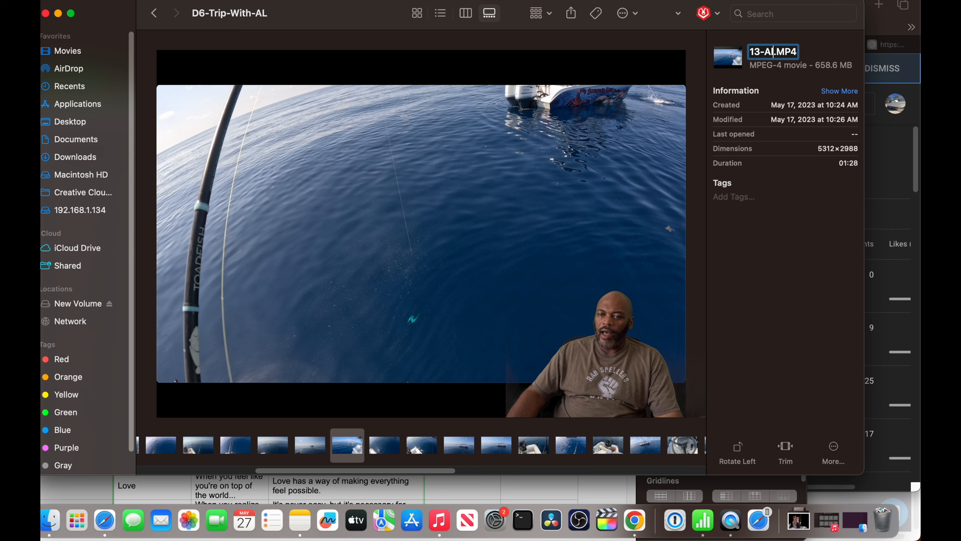
text(-close)
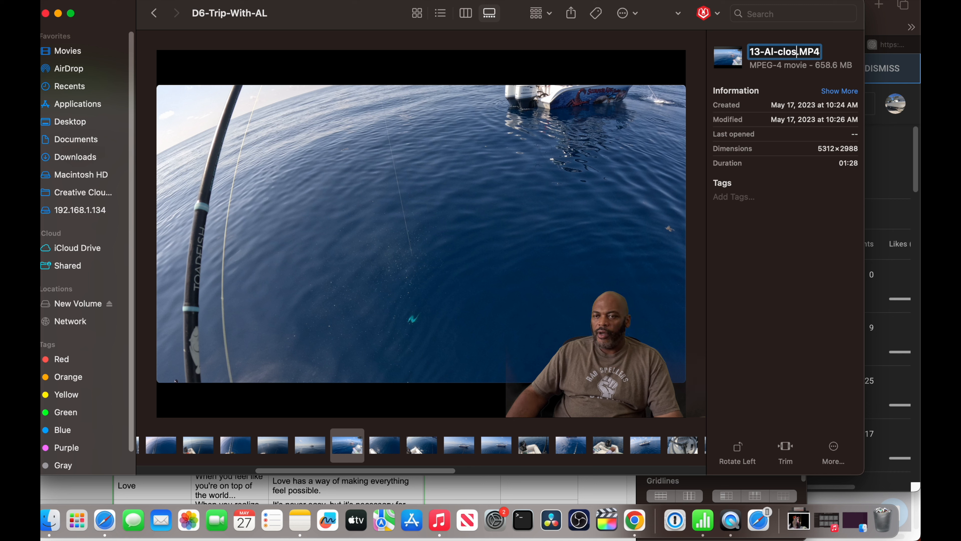
text(-)
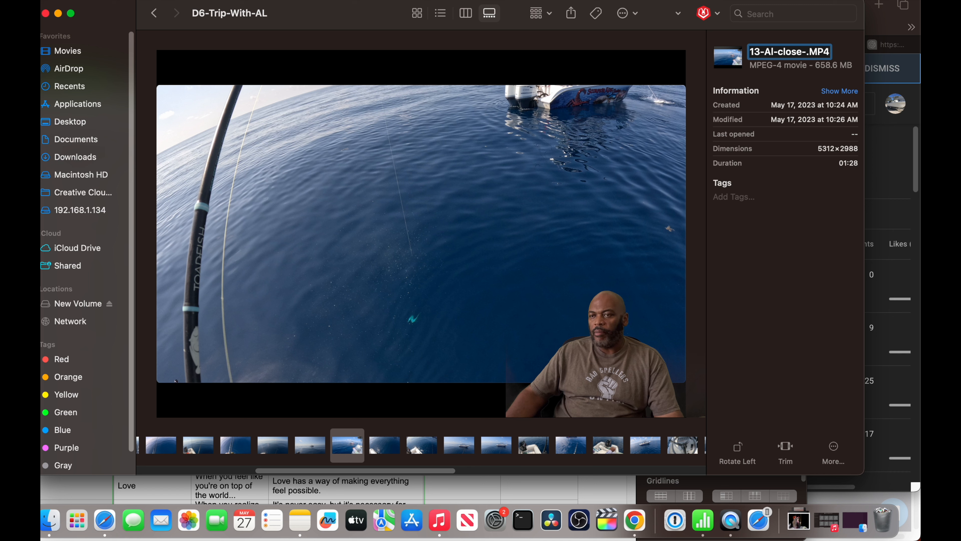
text(Small)
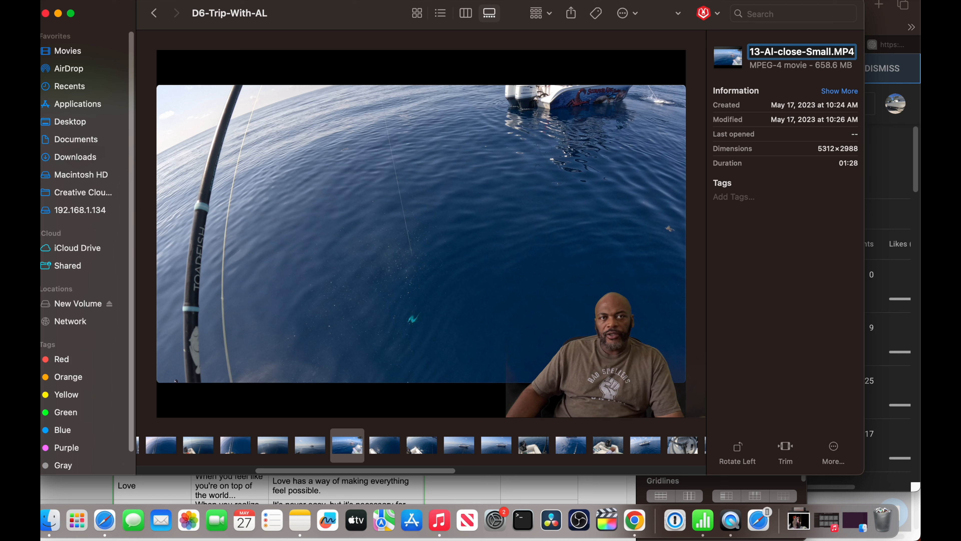
text(-yellow)
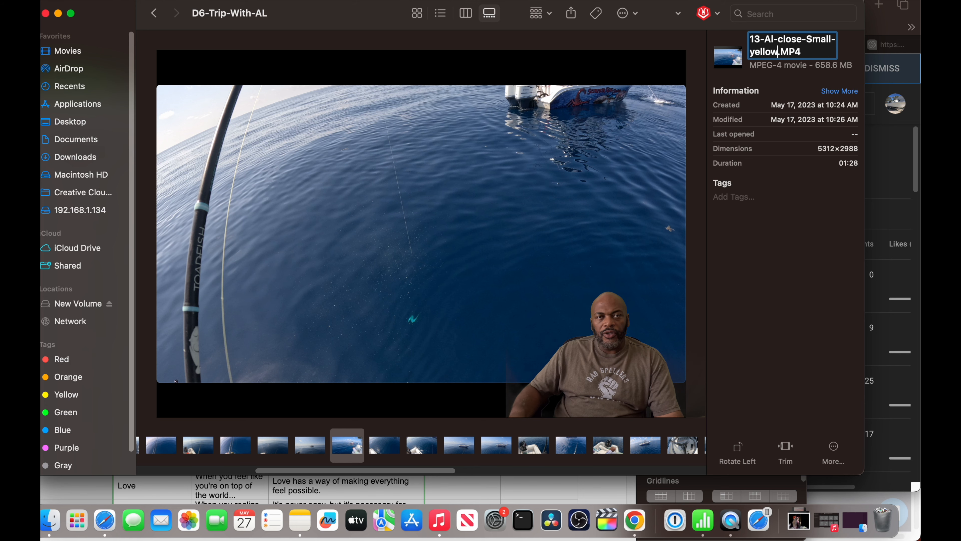
text(tail)
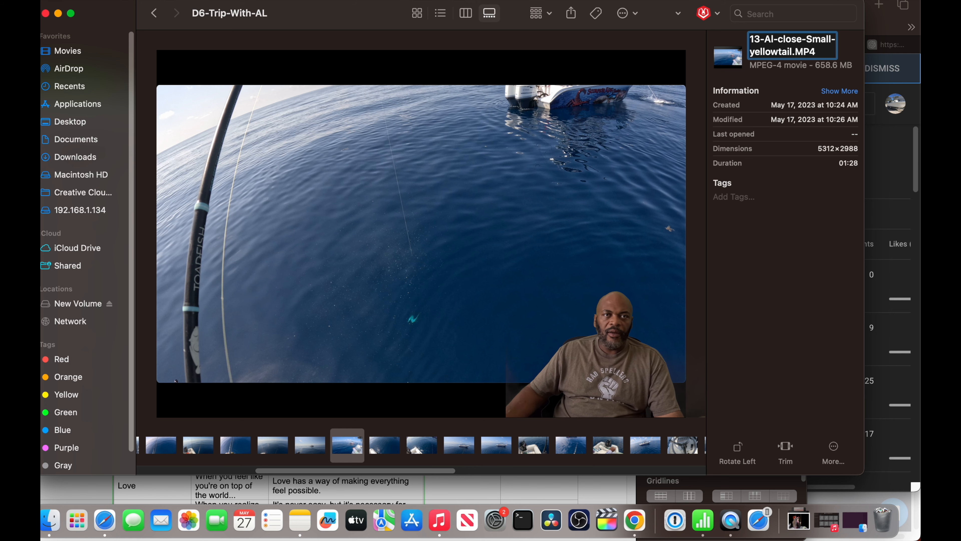
key(Return)
Step: Rename the GX010284.MP4 clip, two files further on, as 15-loss-yellotail-next-to-boat.MP4
key(Right)
key(Right)
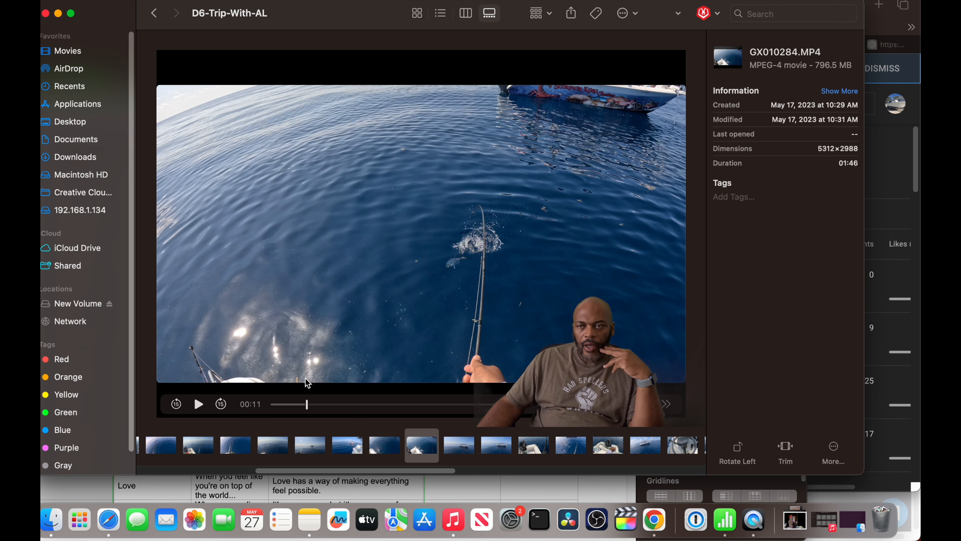
click(758, 53)
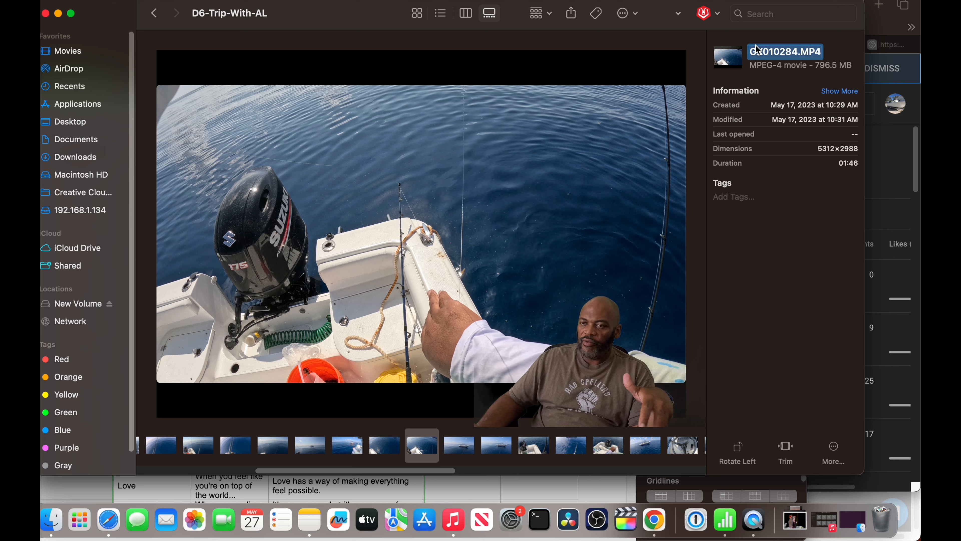
key(Right)
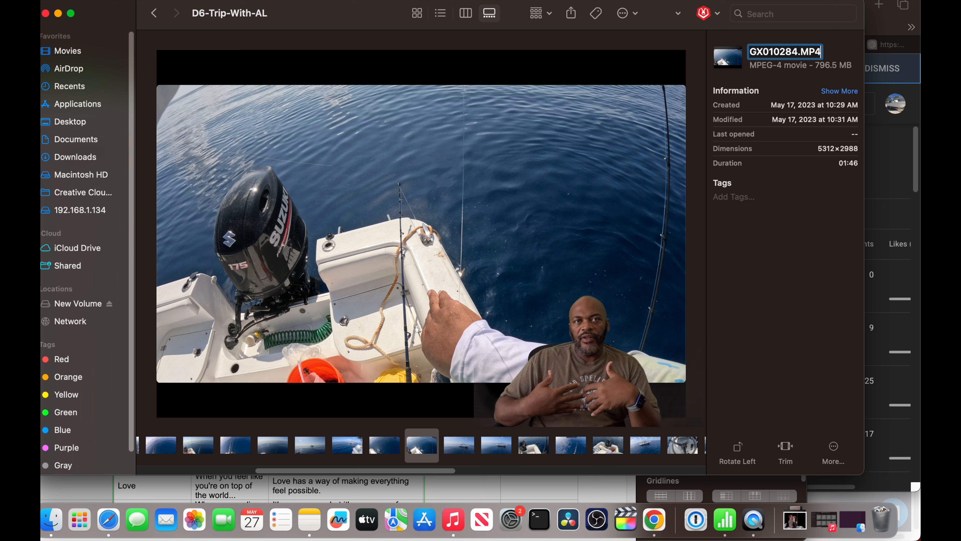
key(BackSpace)
key(BackSpace)
key(BackSpace)
key(BackSpace)
key(BackSpace)
key(BackSpace)
key(BackSpace)
key(BackSpace)
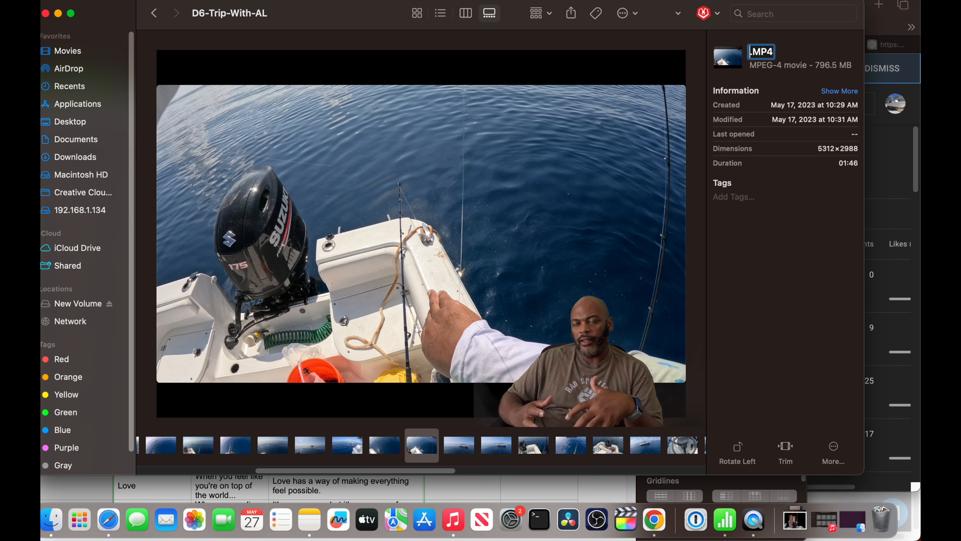
text(15-)
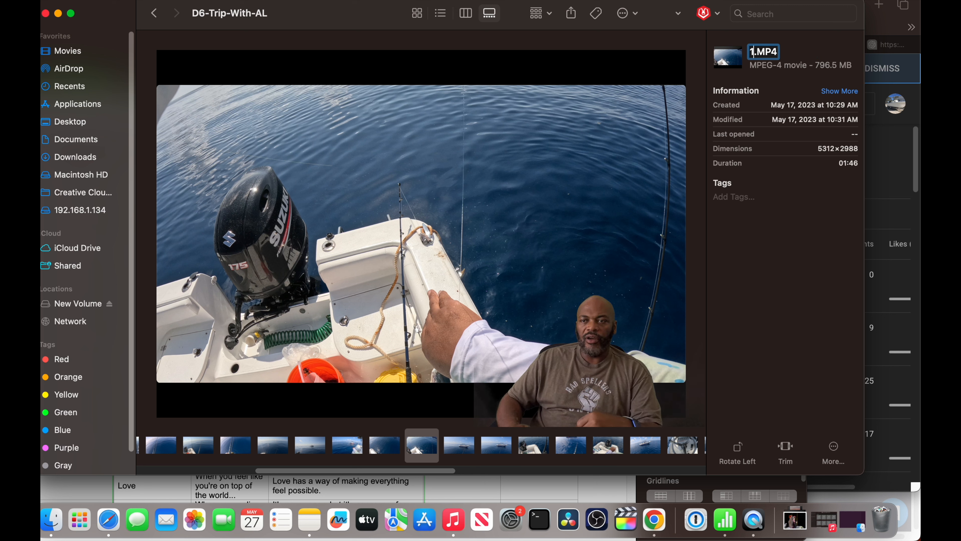
text(loss)
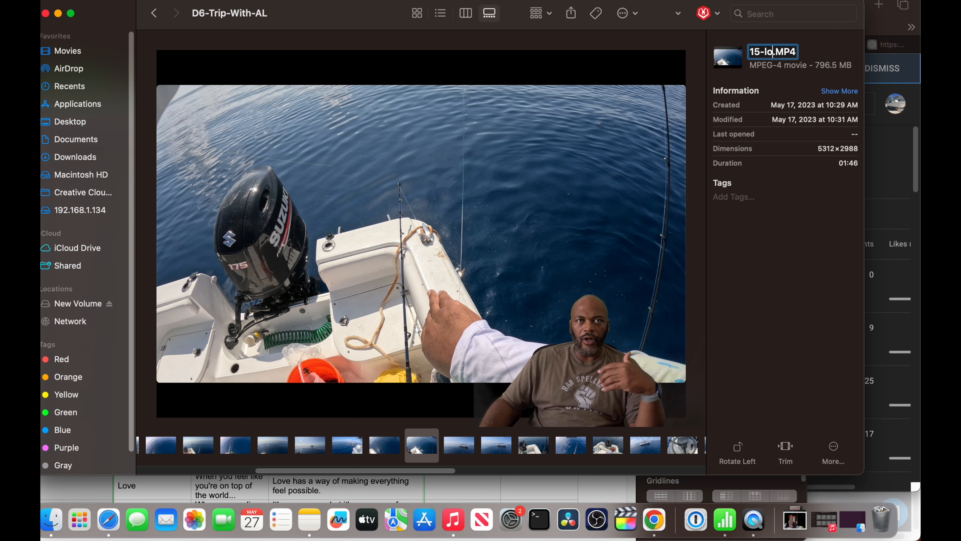
text(-yell)
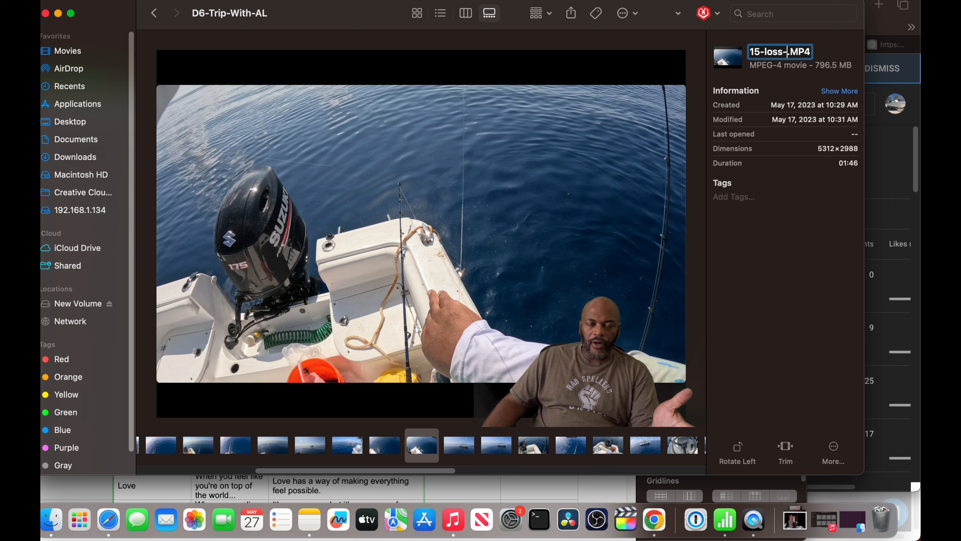
text(otai)
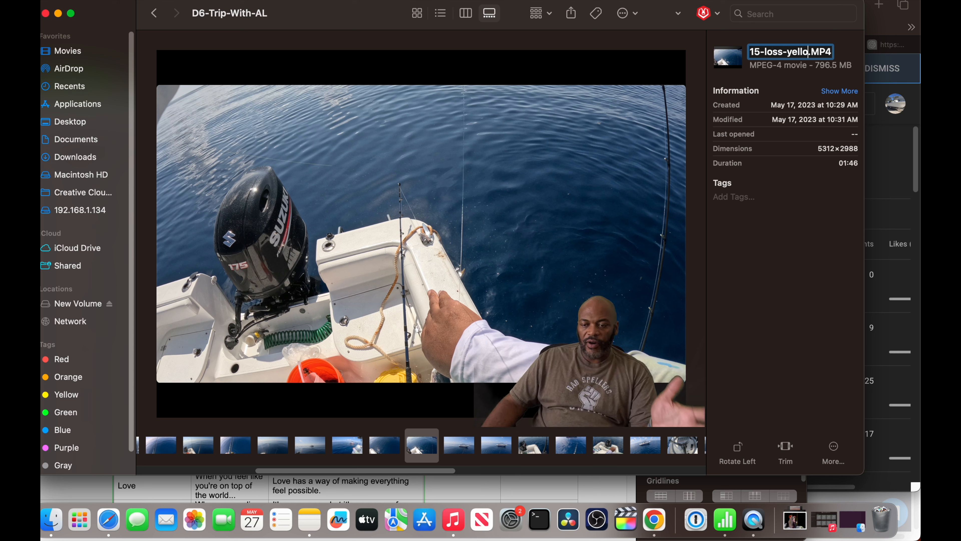
text(l-next)
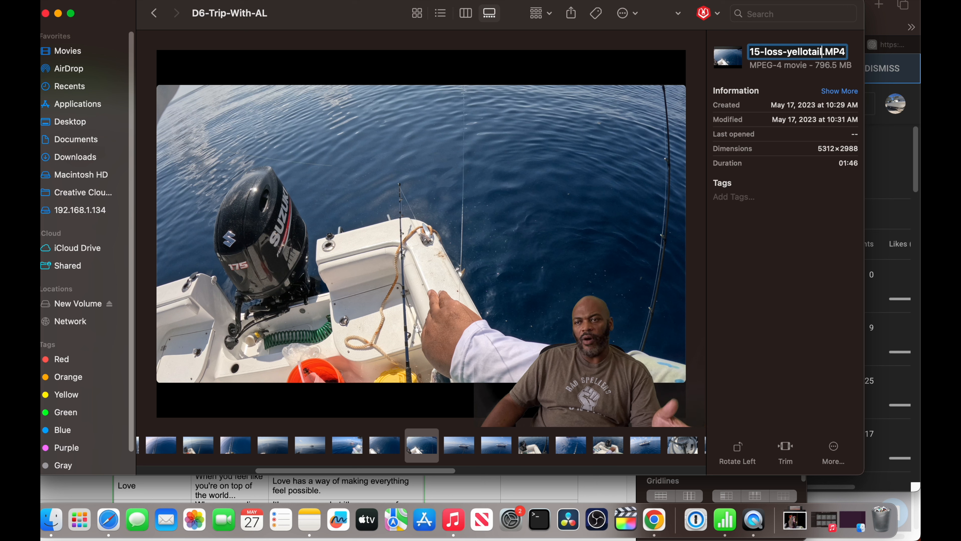
text(-to)
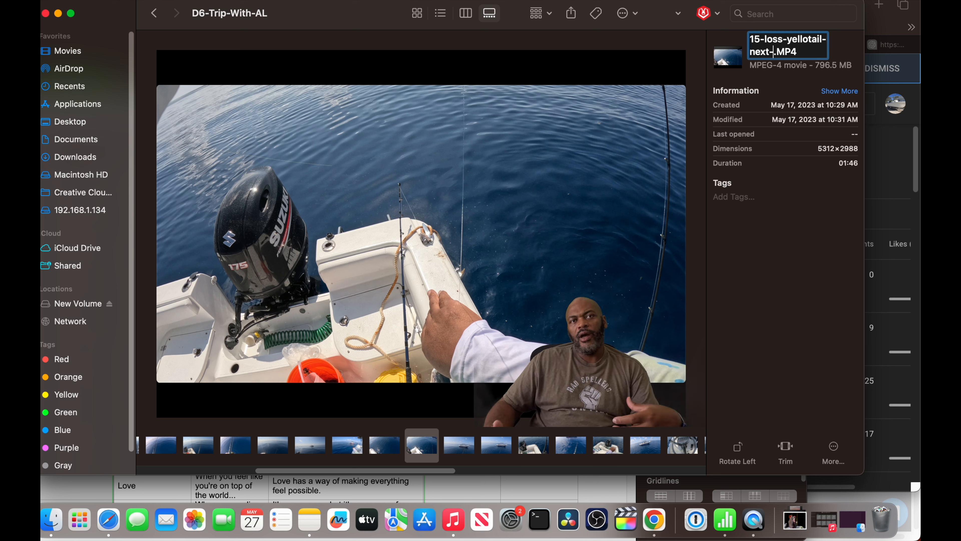
text(-b)
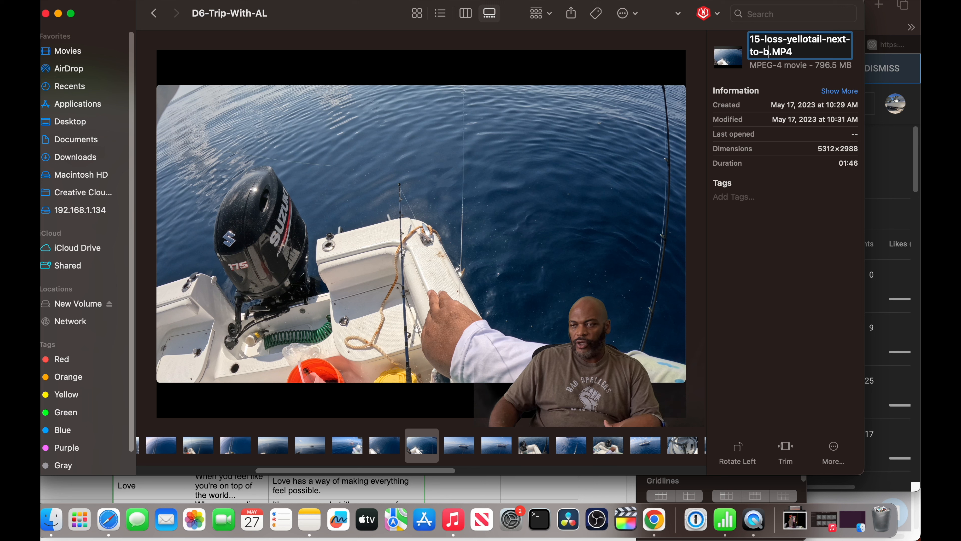
text(oat)
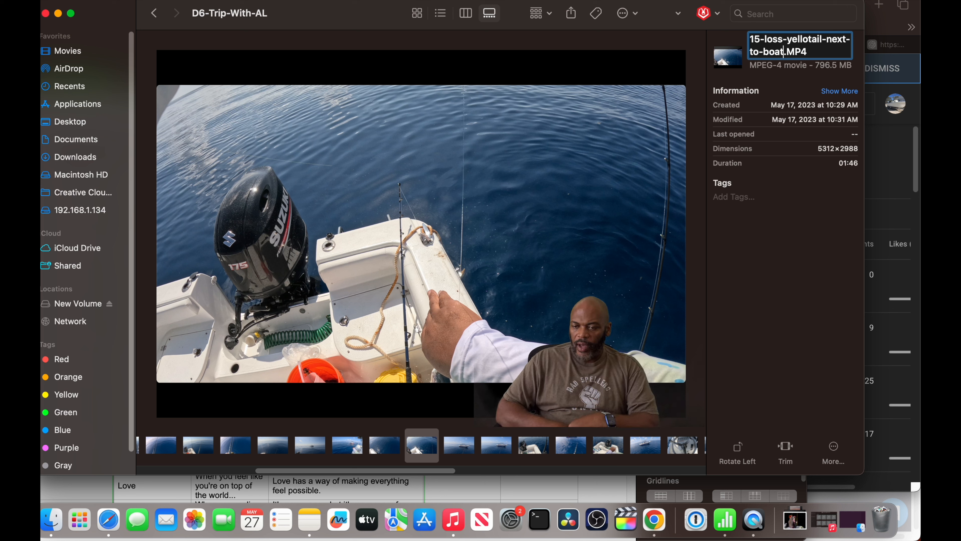
key(Return)
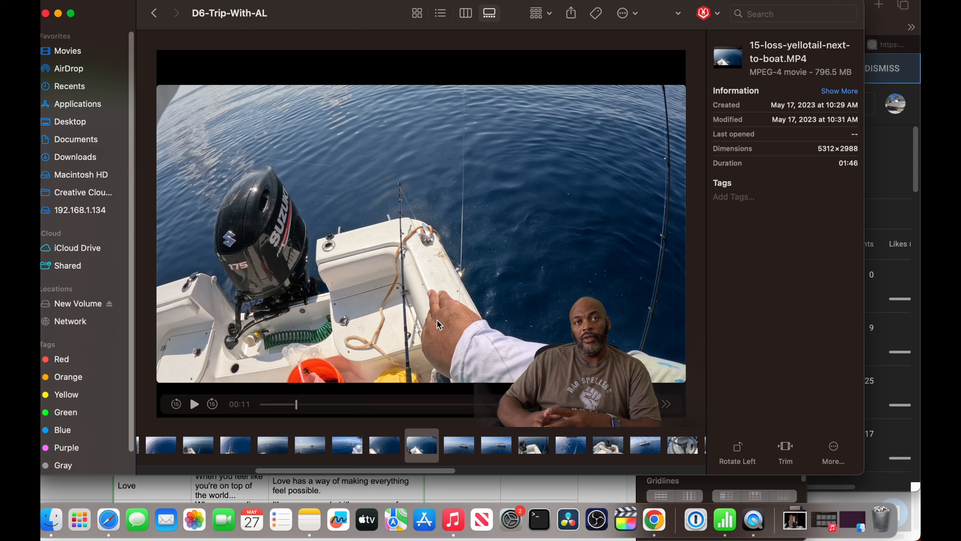
click(388, 450)
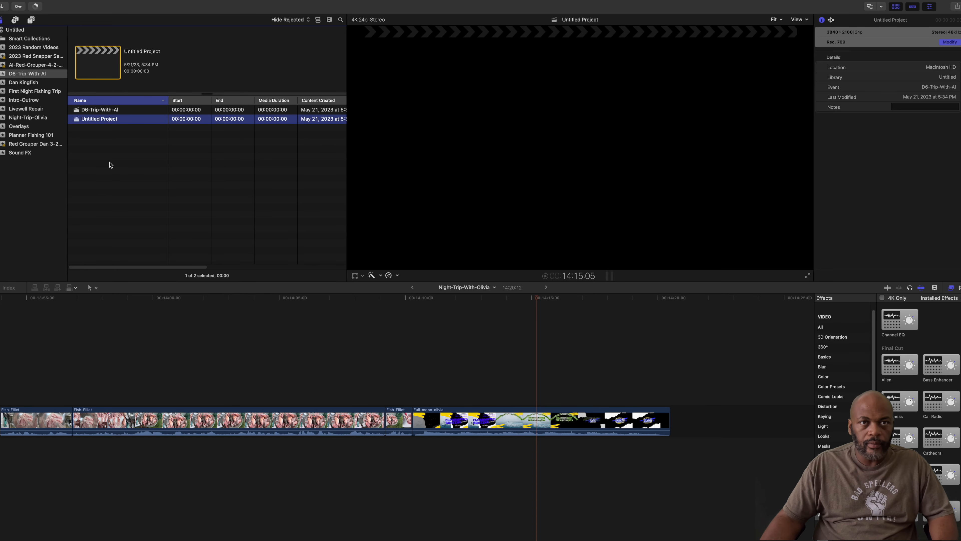
Step: In Final Cut Pro, move Untitled Project to the trash and open the D6-Trip-With-Al project in the timeline
key(super+BackSpace)
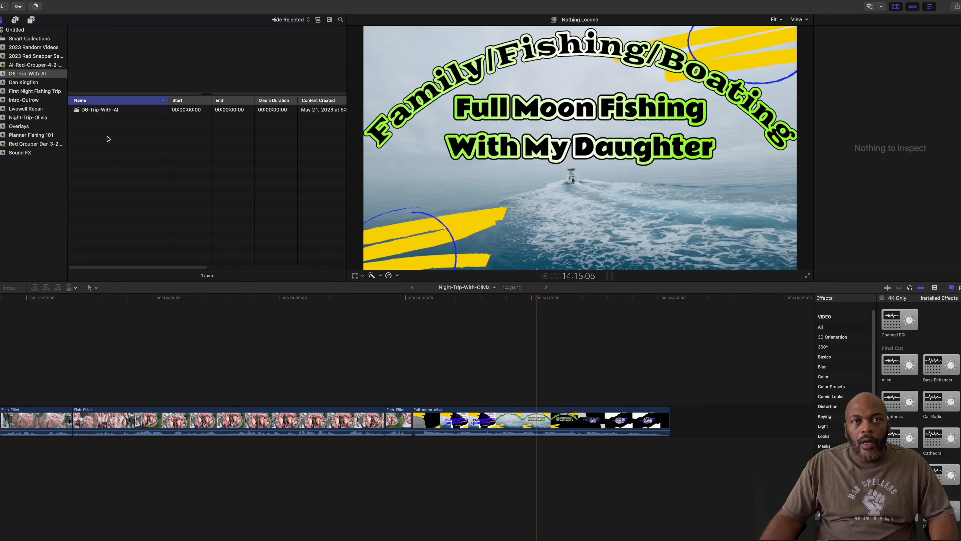
click(100, 110)
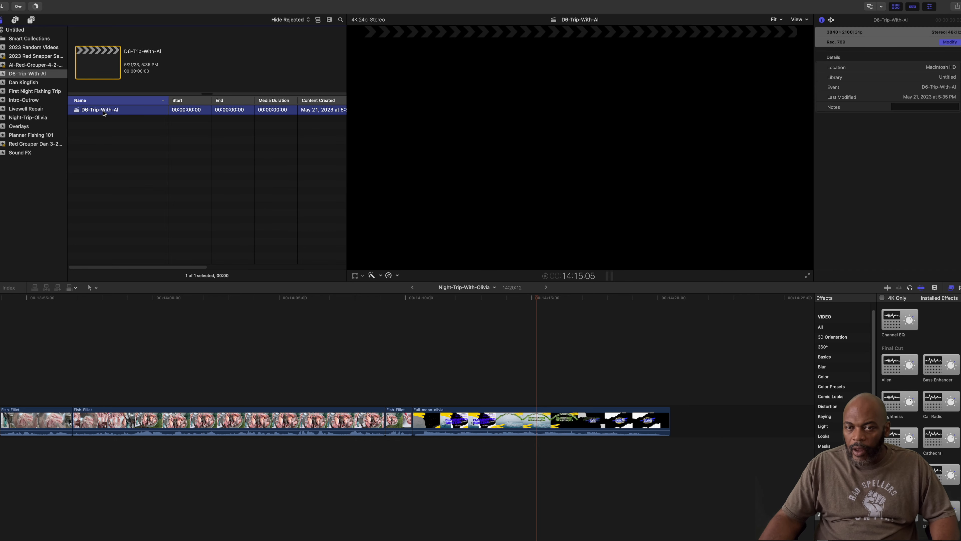
double_click(103, 113)
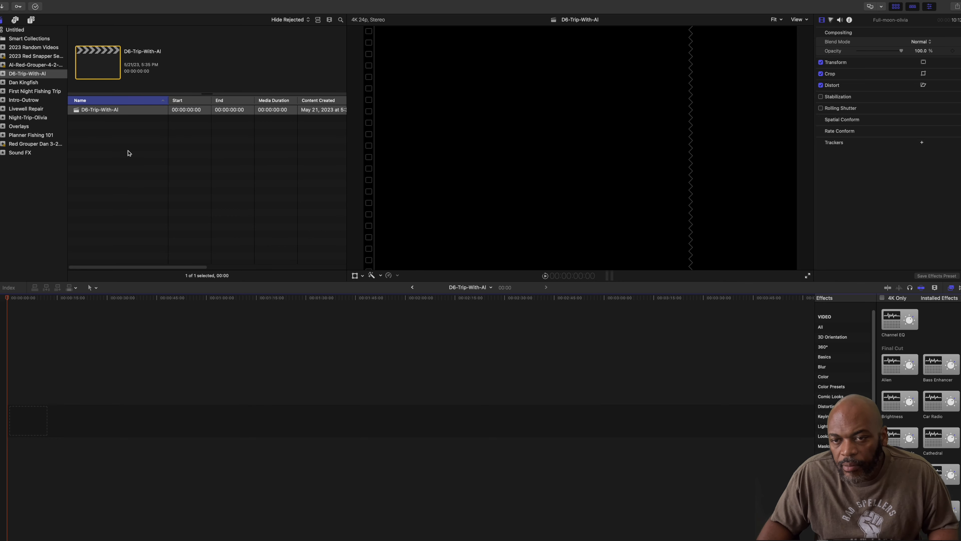
Step: Import the D6-Trip-With-AL folder from New Volume into the existing D6-Trip-With-Al event, leaving files in place
right_click(104, 58)
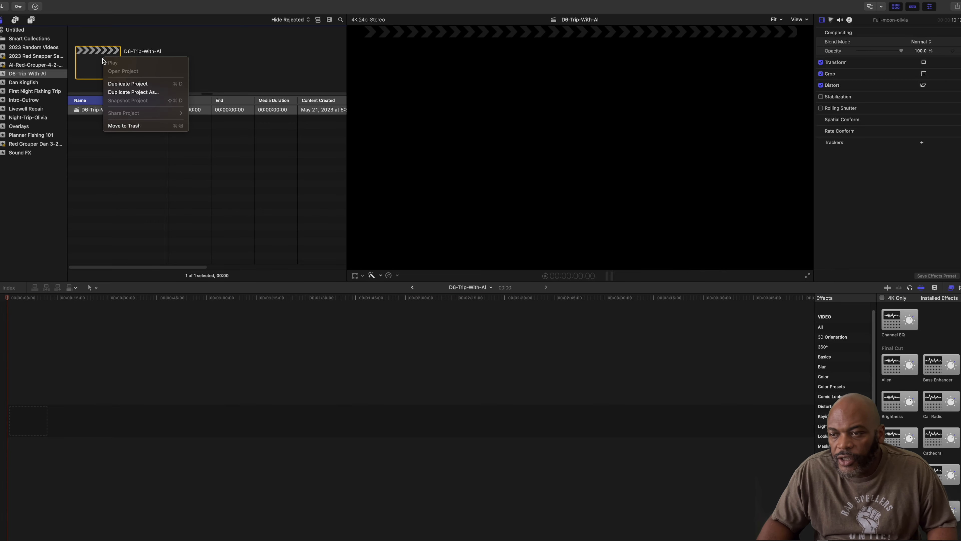
right_click(198, 61)
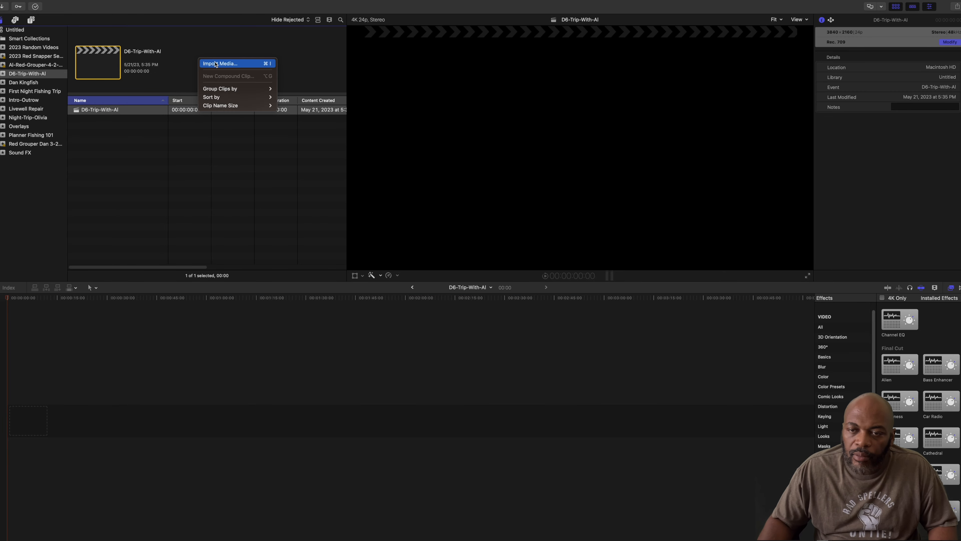
click(213, 63)
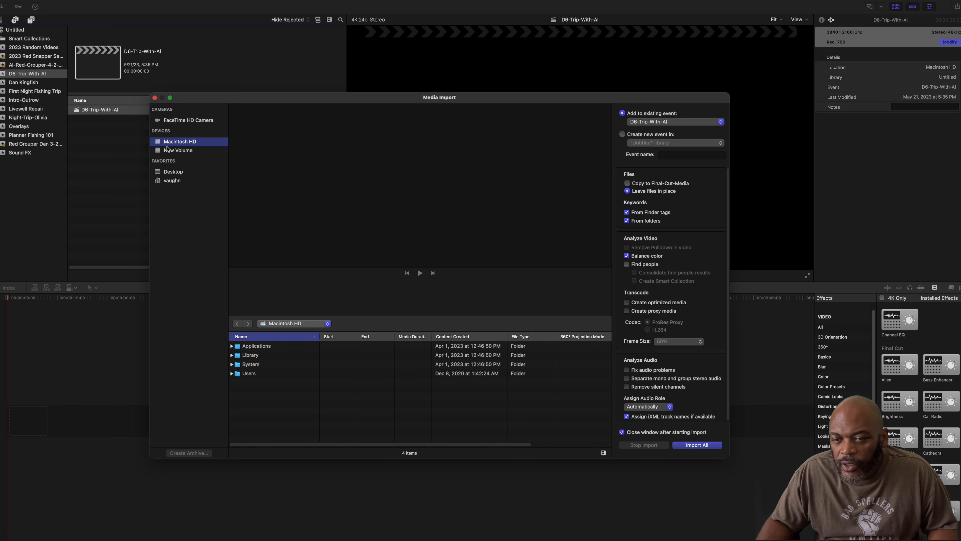
click(168, 151)
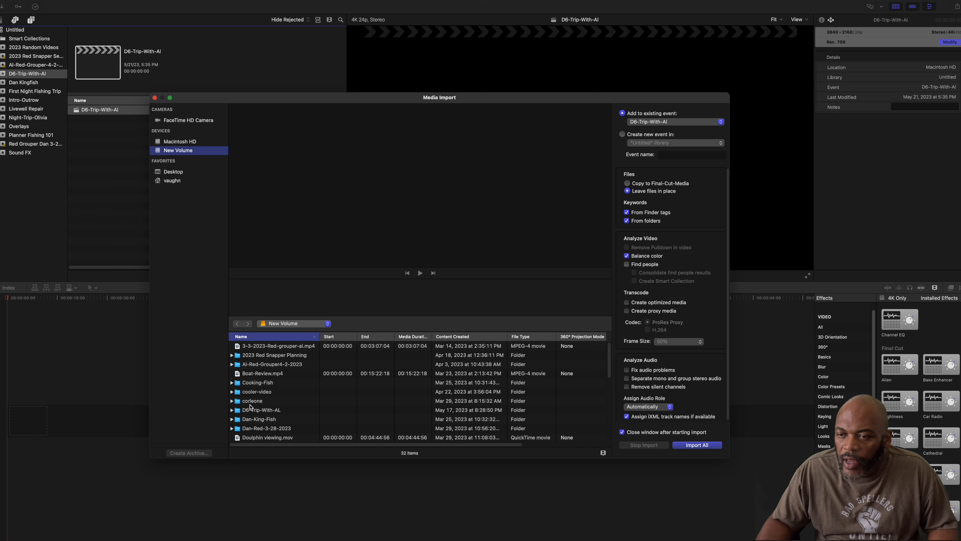
click(250, 412)
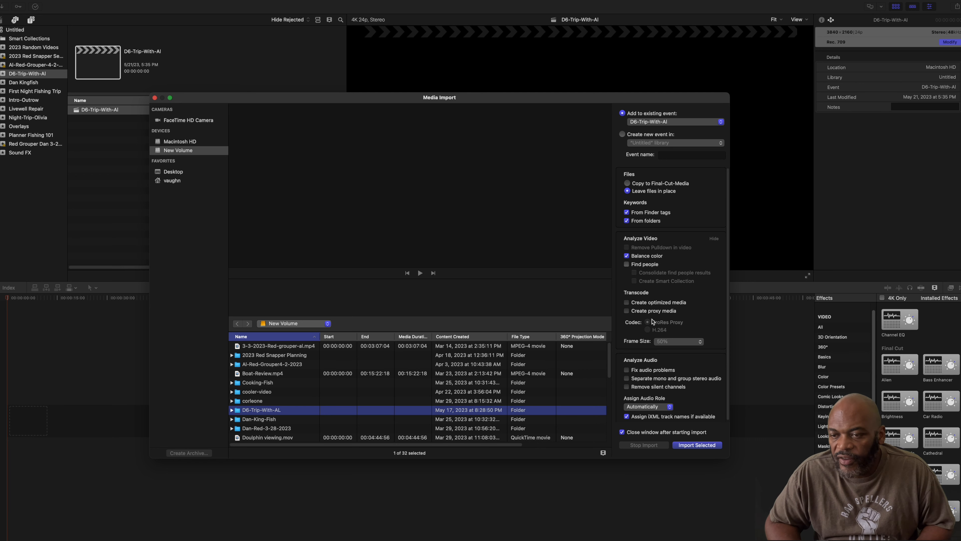
click(697, 446)
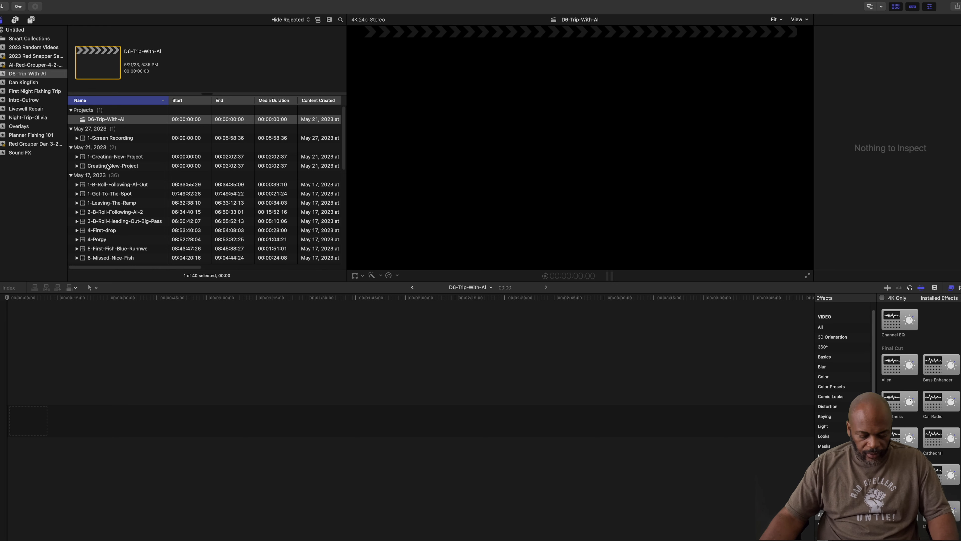
Step: Preview the imported clips 1-Creating-New-Project, 1-B-Roll-Following-Al-Out and 1-Leaving-The-Ramp
click(133, 159)
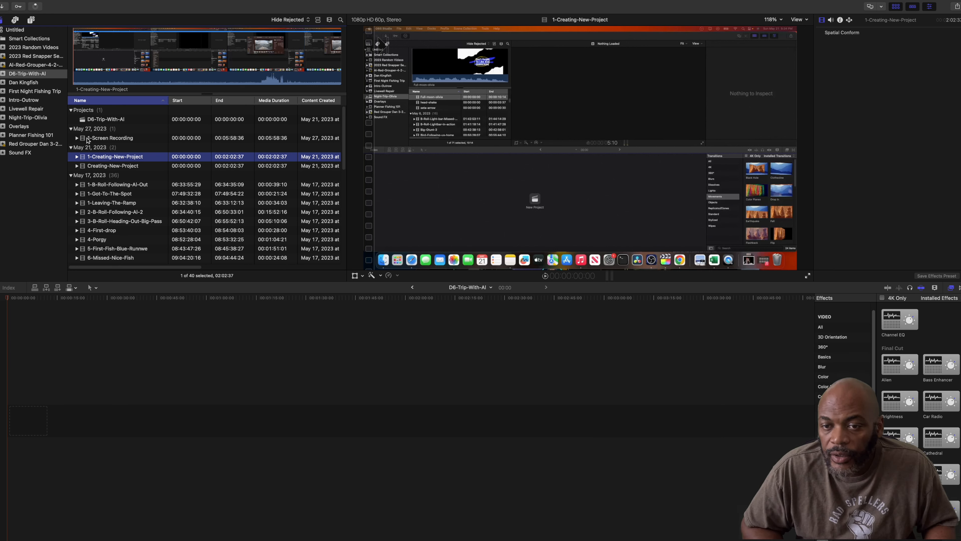
click(117, 186)
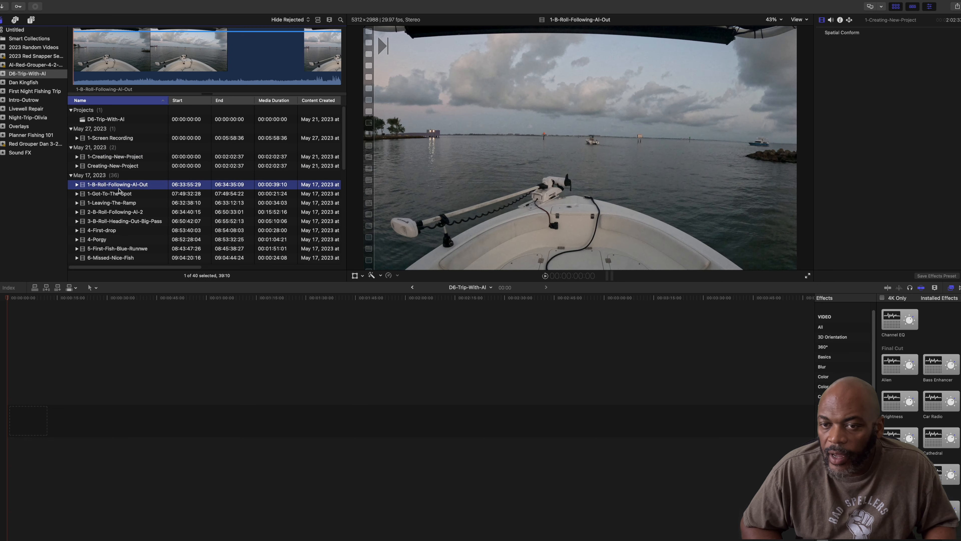
click(119, 202)
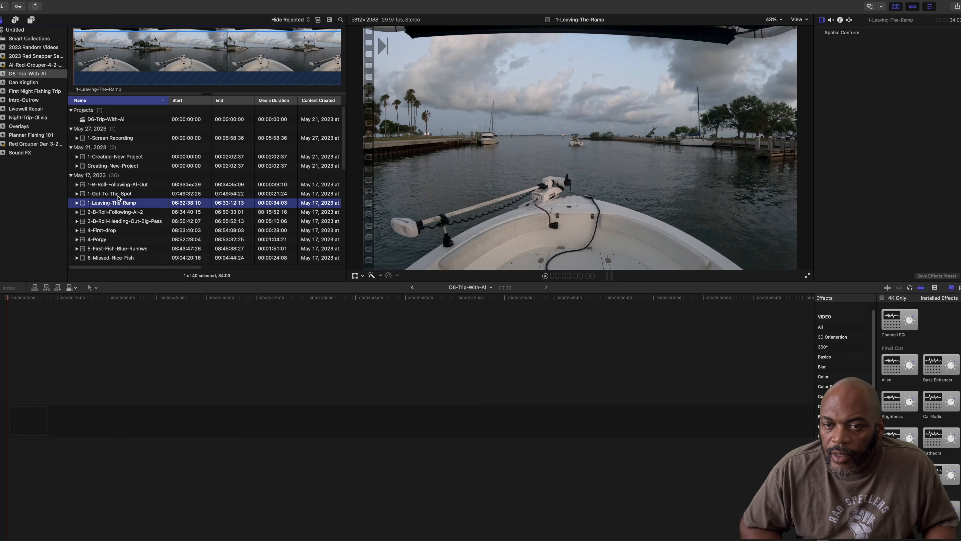
Step: Preview the clips 1-Got-To-The-Spot to 4-Porgy, and revisit 1-B-Roll-Following-Al-Out and 2-B-Roll-Following-Al-2
click(118, 195)
click(126, 213)
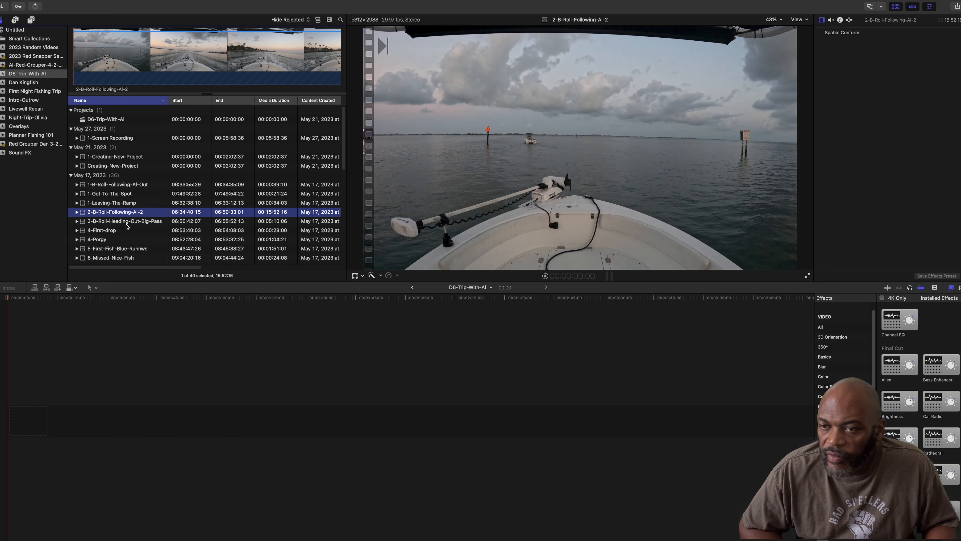
click(125, 222)
click(114, 232)
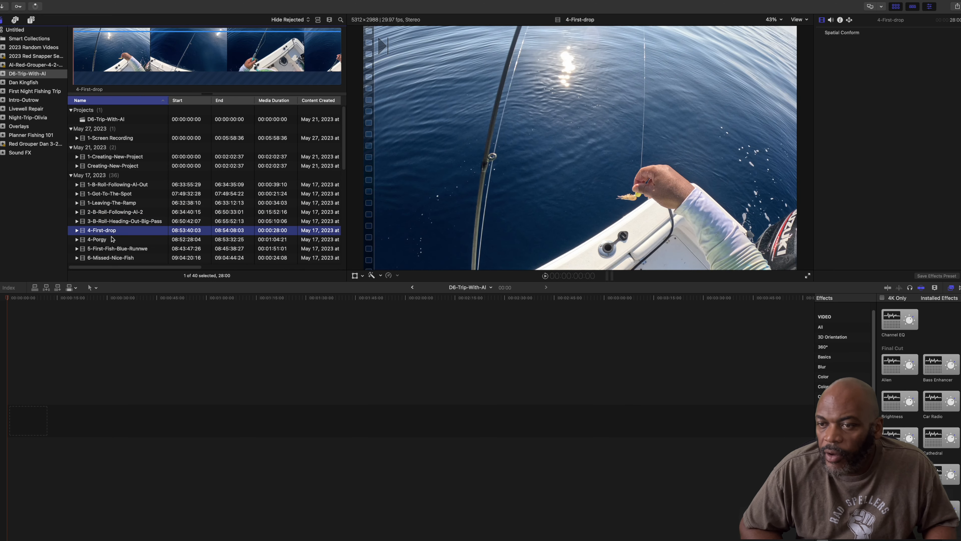
click(110, 240)
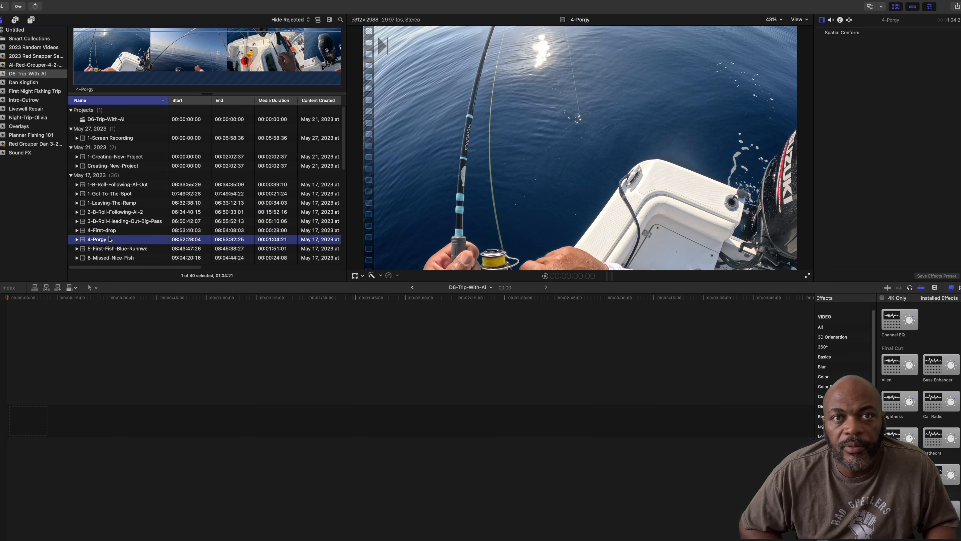
click(112, 194)
click(114, 185)
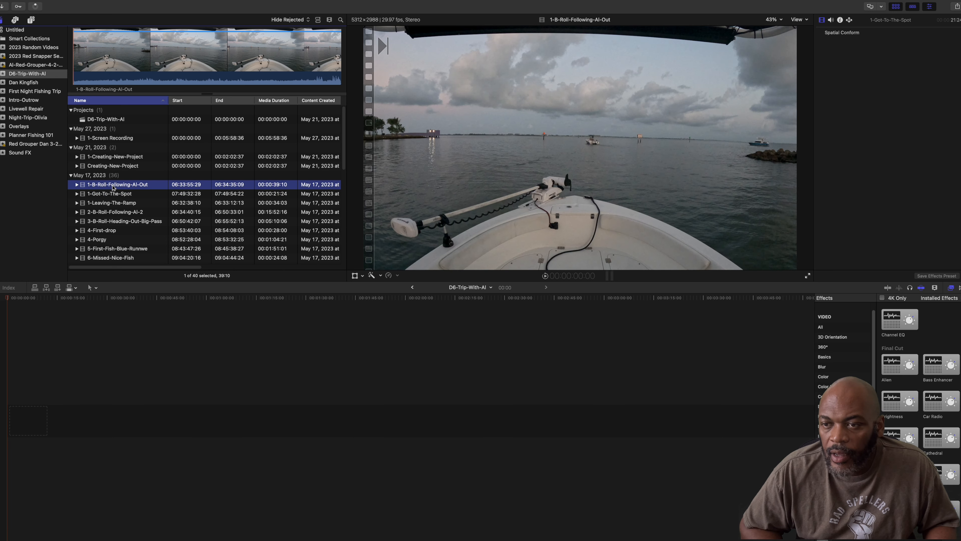
click(120, 213)
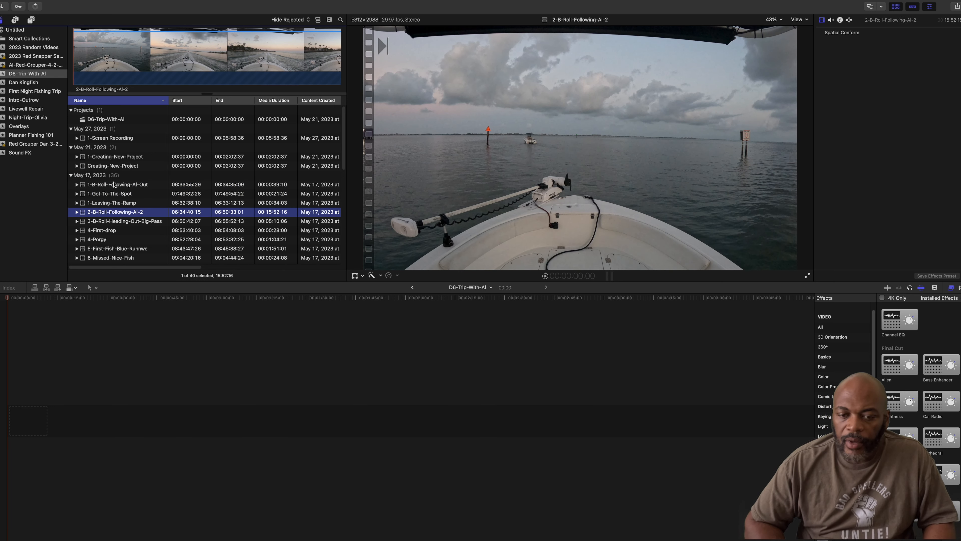
click(115, 185)
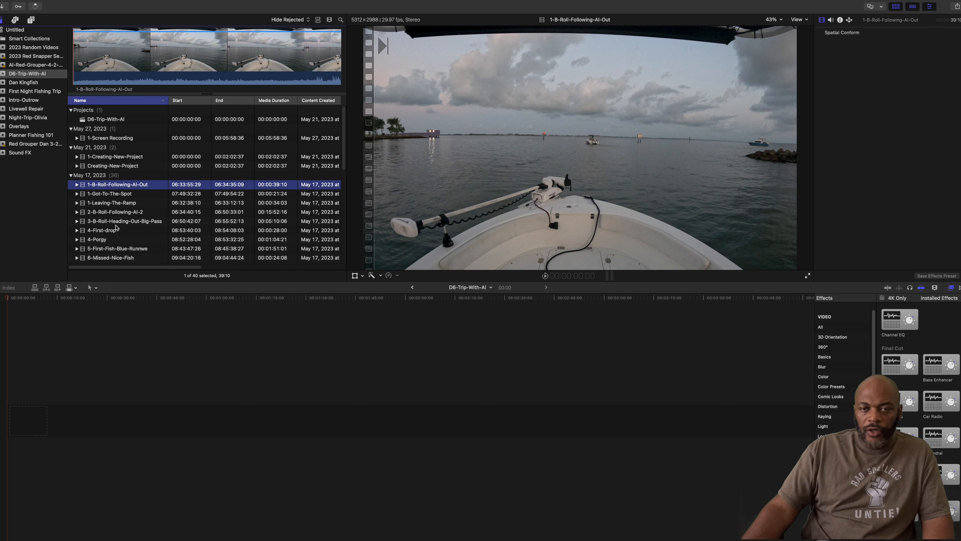
Step: Add the 6-Missed-Nice-Fish clip at the start of the empty timeline and play it back
scroll(116, 227, down, 1)
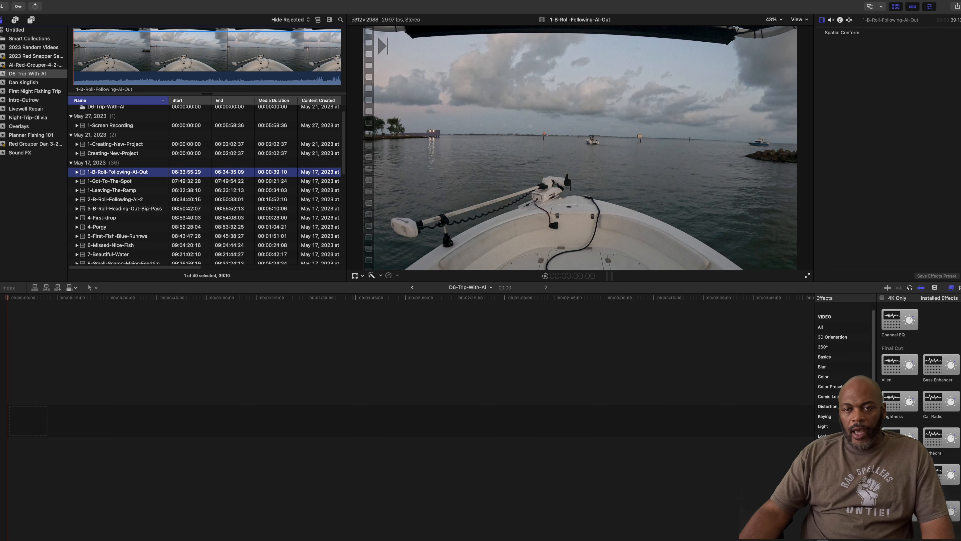
click(122, 245)
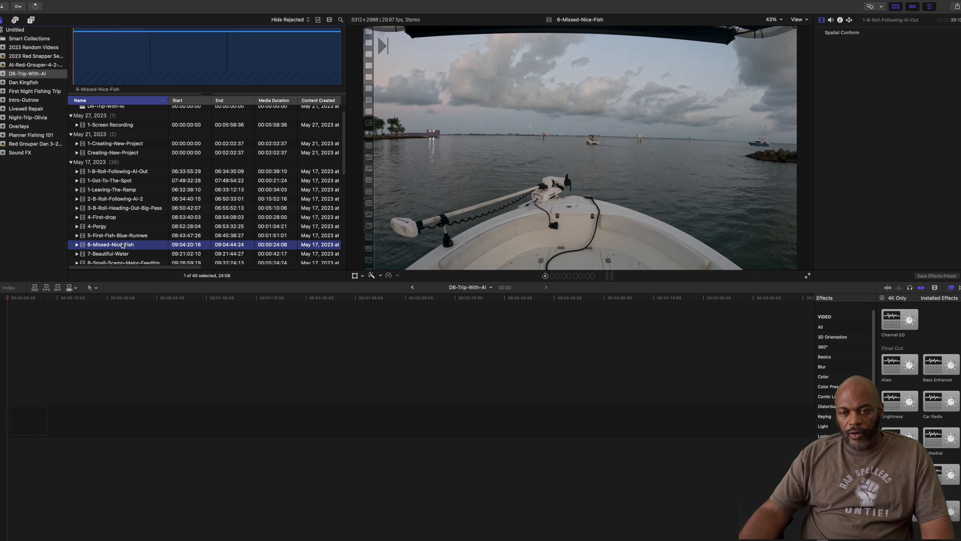
drag(105, 376, 58, 417)
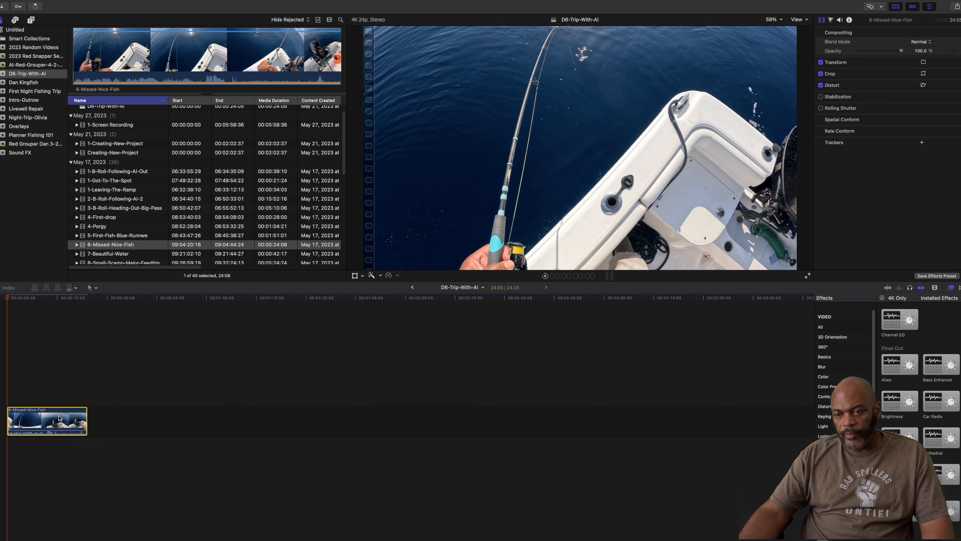
key(space)
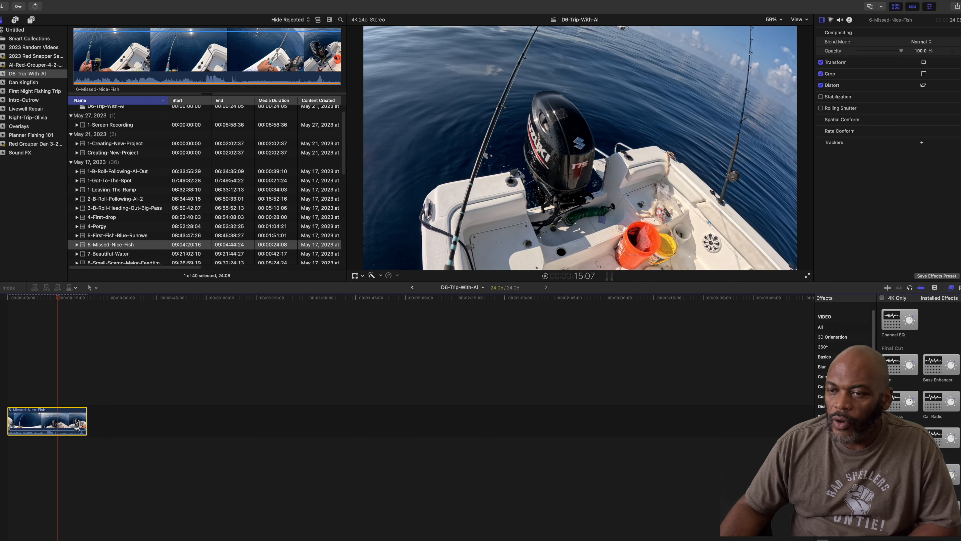
Step: Trim the end of the 6-Missed-Nice-Fish clip in the timeline, shortening it to about 12 seconds
click(69, 422)
drag(69, 423, 69, 422)
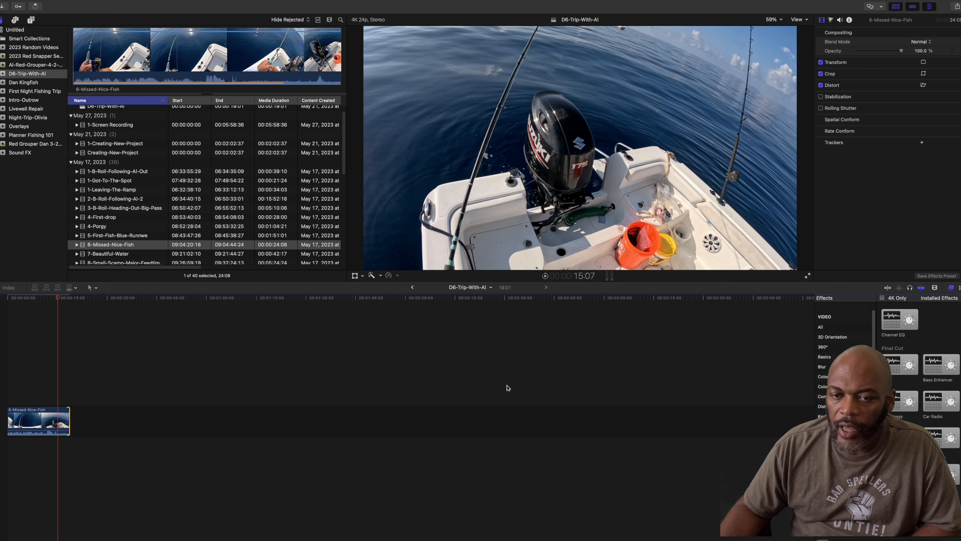
click(934, 289)
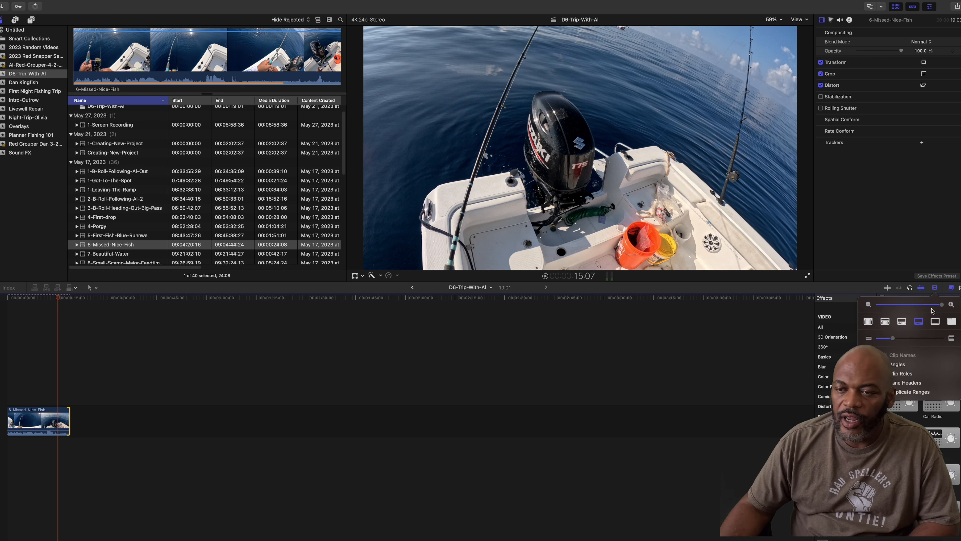
drag(942, 305, 878, 305)
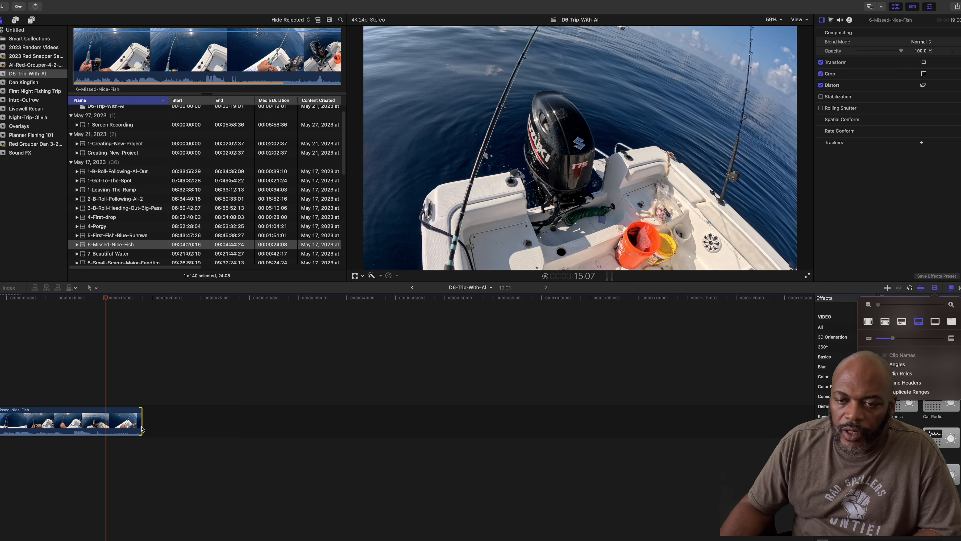
drag(138, 429, 119, 428)
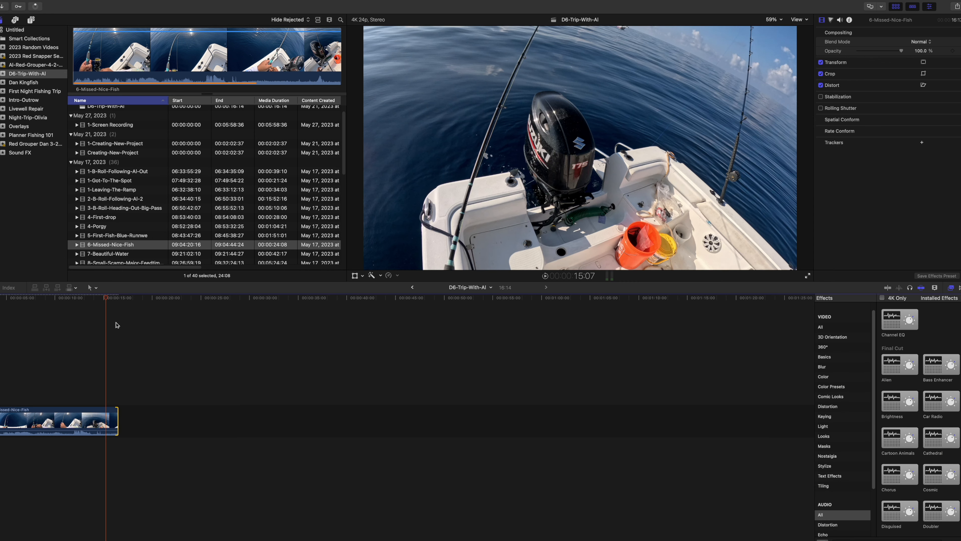
drag(105, 299, 98, 299)
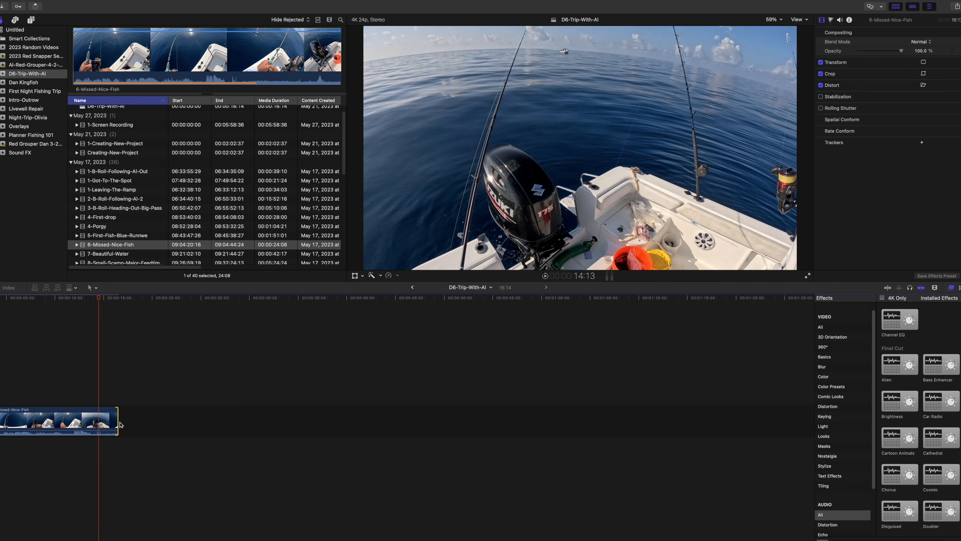
drag(119, 424, 96, 422)
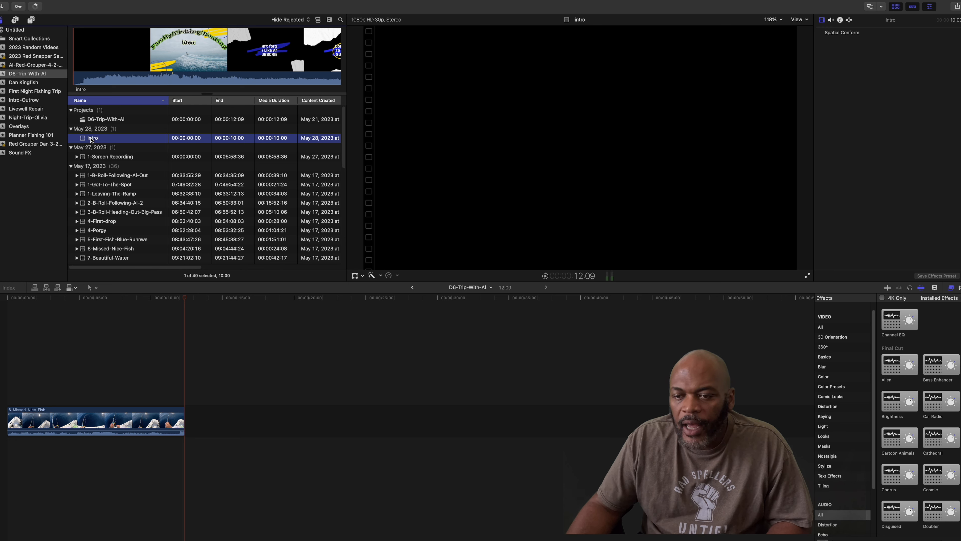
Step: Append the intro clip directly after 6-Missed-Nice-Fish in the timeline and play it back
drag(161, 226, 226, 398)
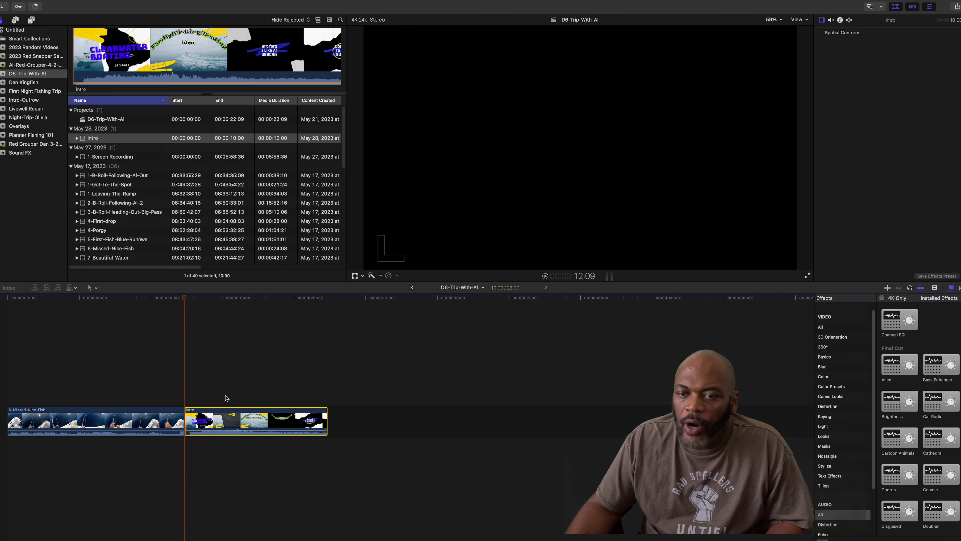
click(545, 276)
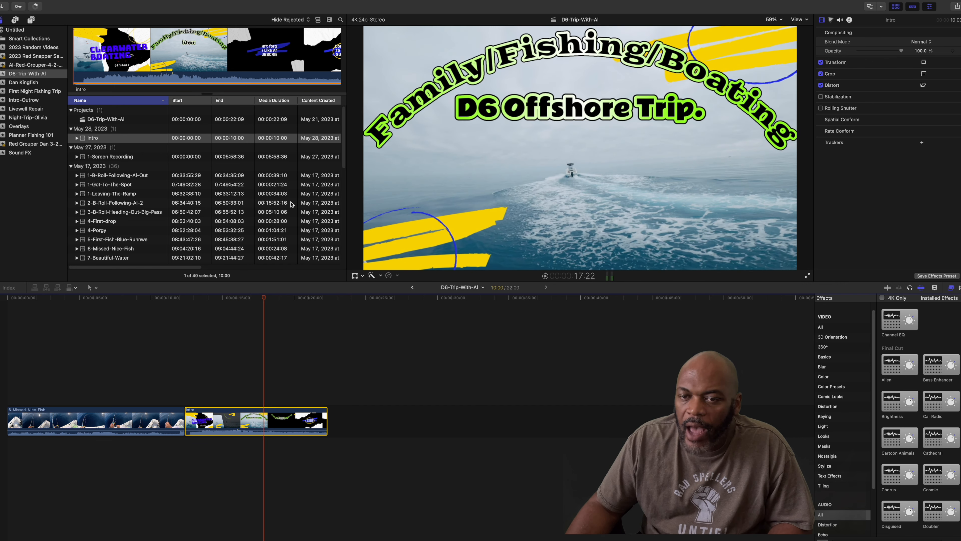
Step: Connect the Anno Domini Beats - Still Standing song under the start of the intro and trim about 3 seconds off its beginning
scroll(291, 205, down, 10)
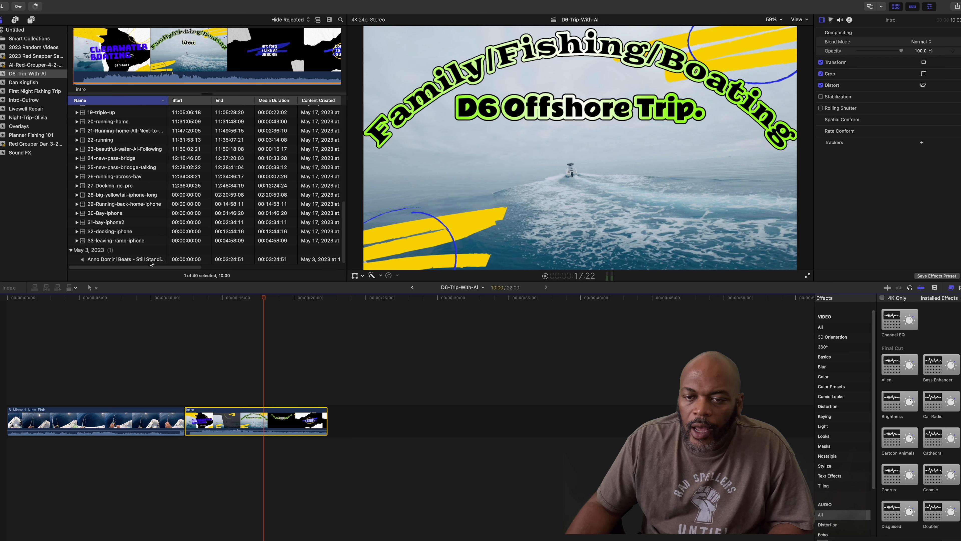
drag(150, 263, 185, 446)
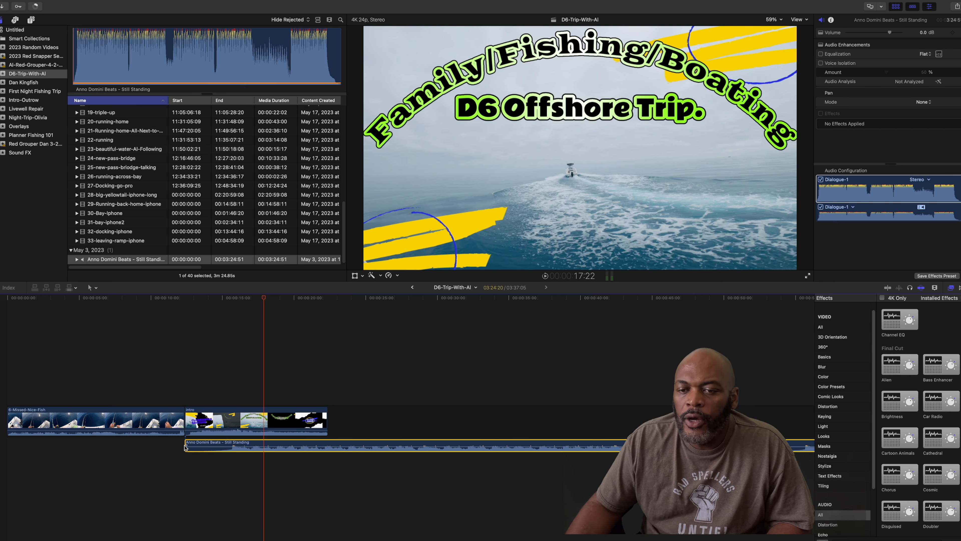
drag(186, 445, 273, 444)
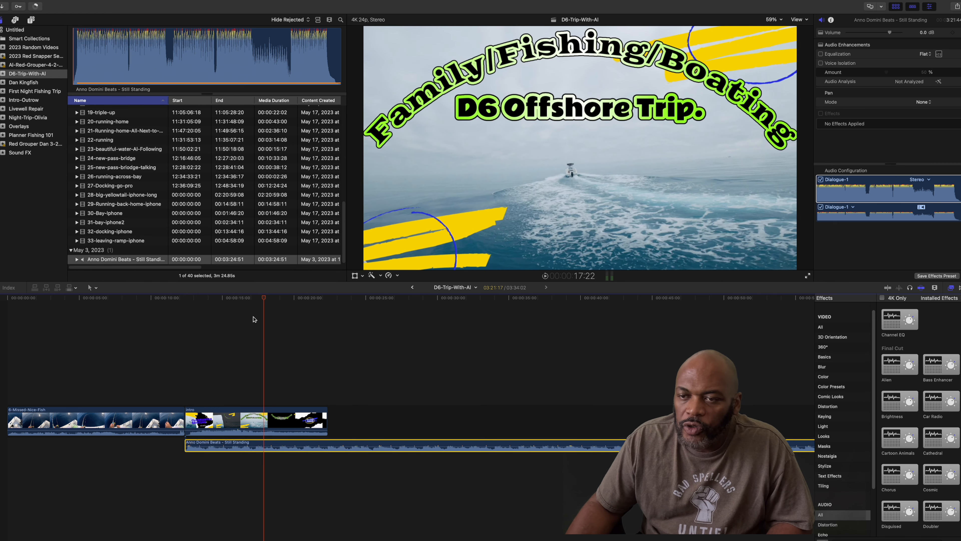
Step: Play the timeline from just before the intro to its end to check the added music
drag(266, 301, 172, 300)
key(space)
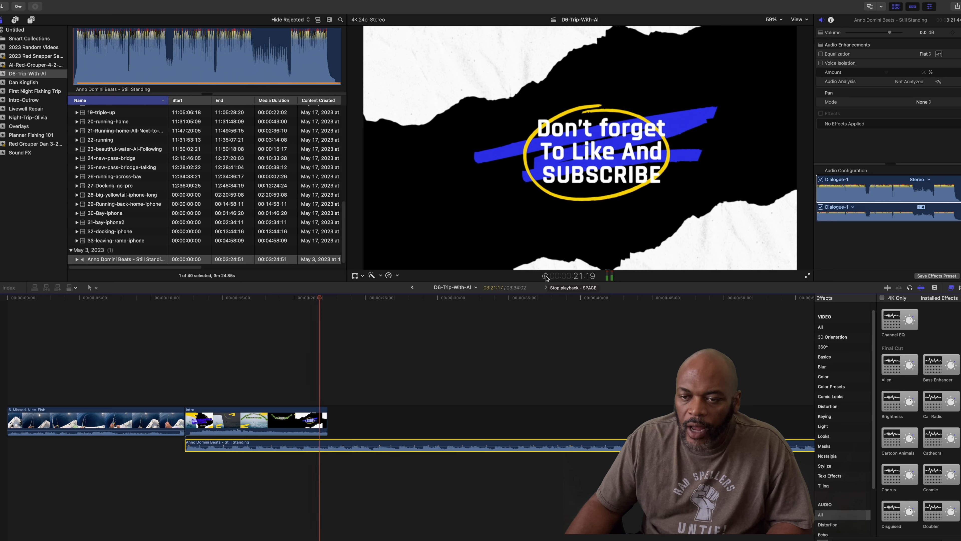
click(546, 276)
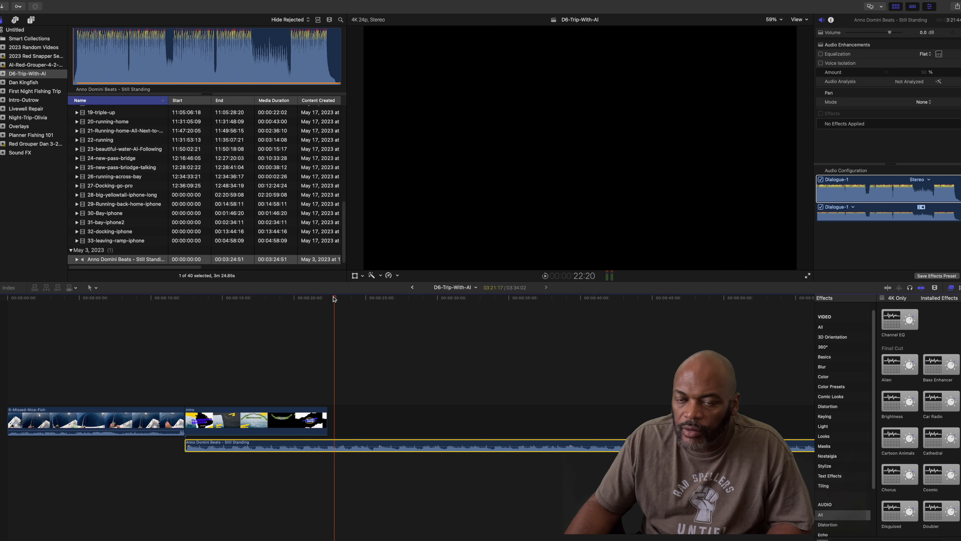
Step: Cut the Still Standing song at the end of the intro clip
drag(333, 298, 328, 298)
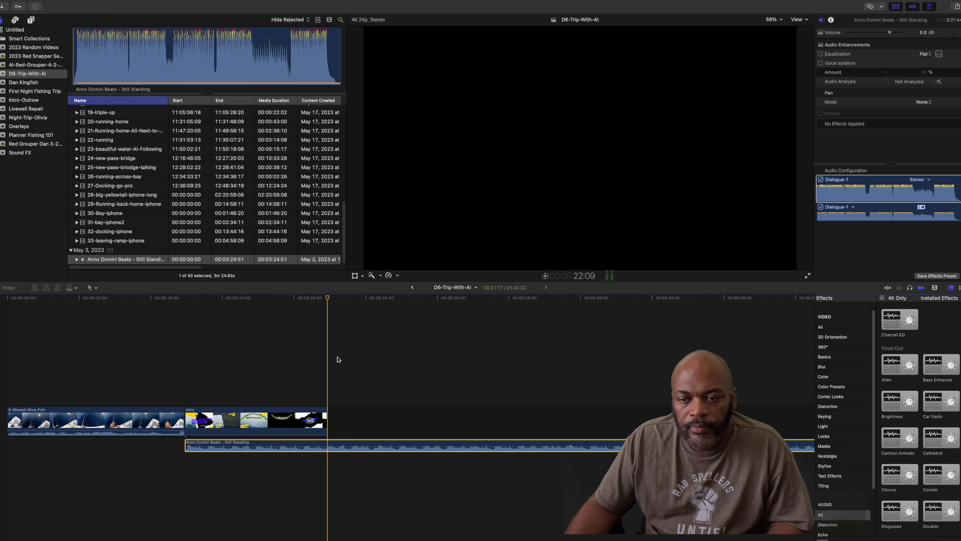
click(329, 449)
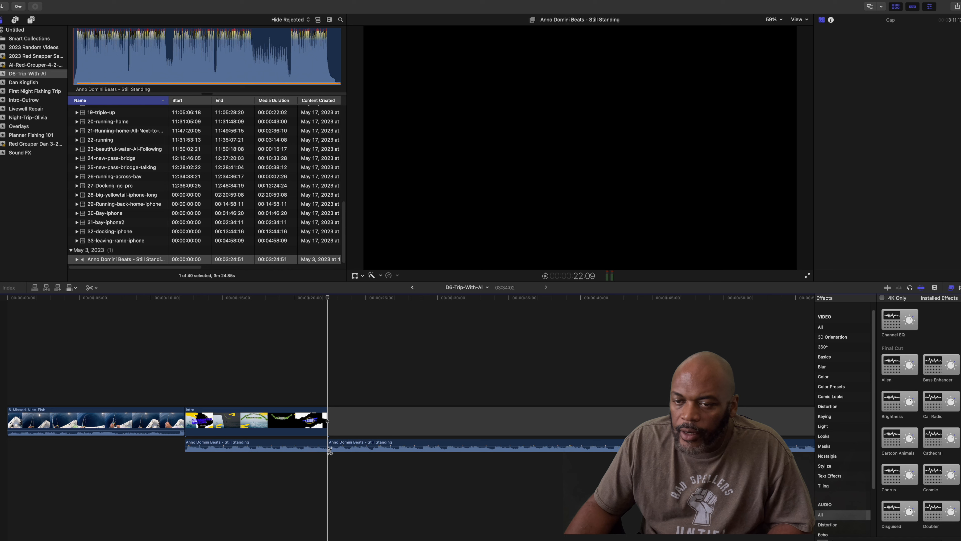
key(a)
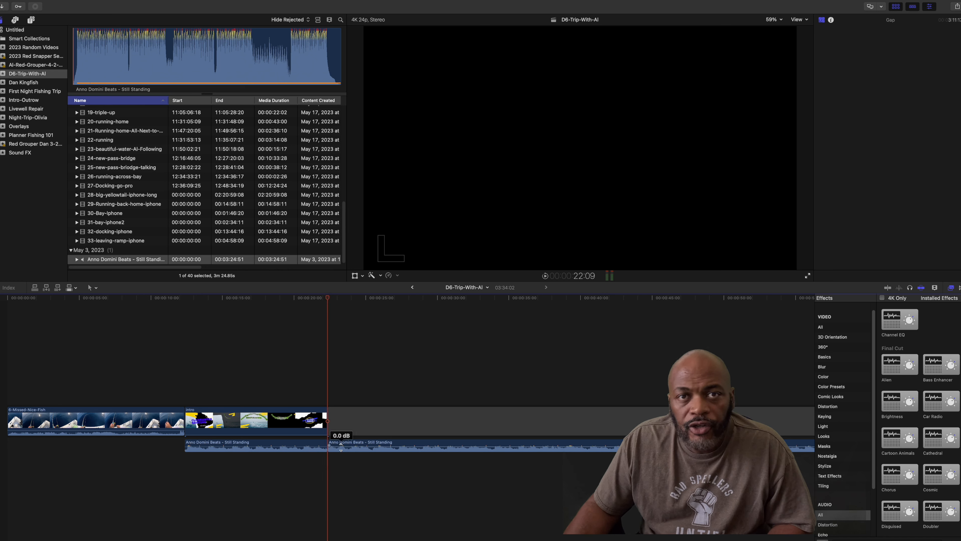
Step: Delete the part of the song after the cut and the leftover gap following the intro
click(344, 444)
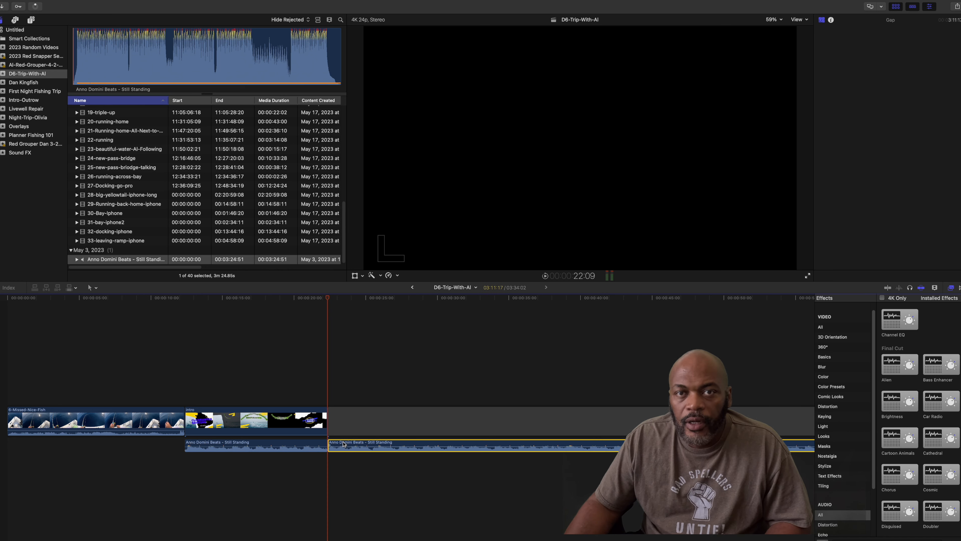
key(Delete)
click(354, 432)
key(Delete)
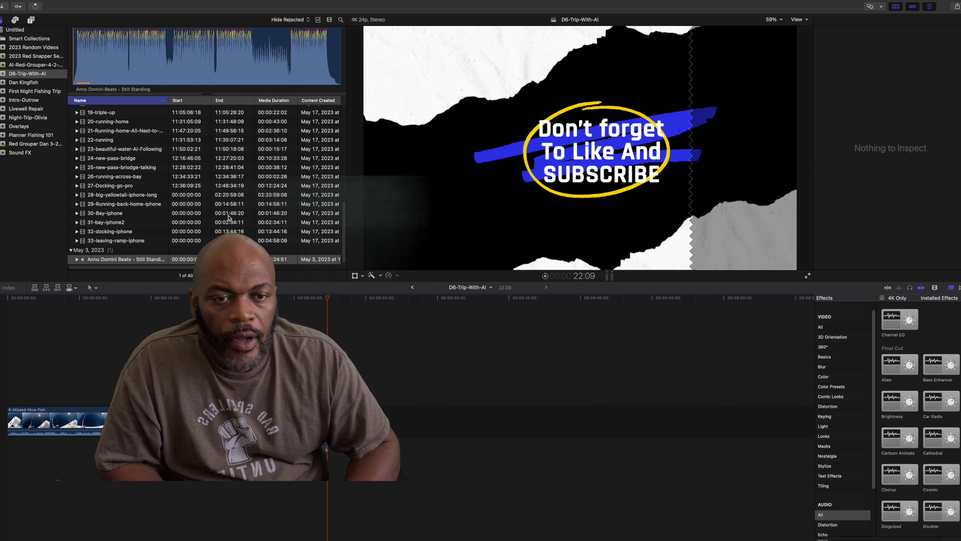
Step: Preview the 1-B-Roll-Following-Al-Out clip from the event's clip list
scroll(229, 218, up, 10)
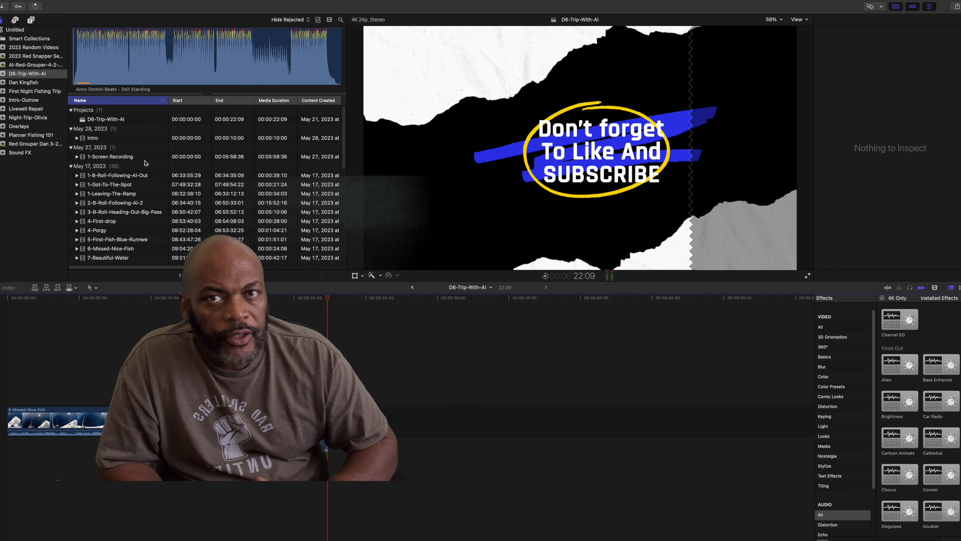
click(112, 177)
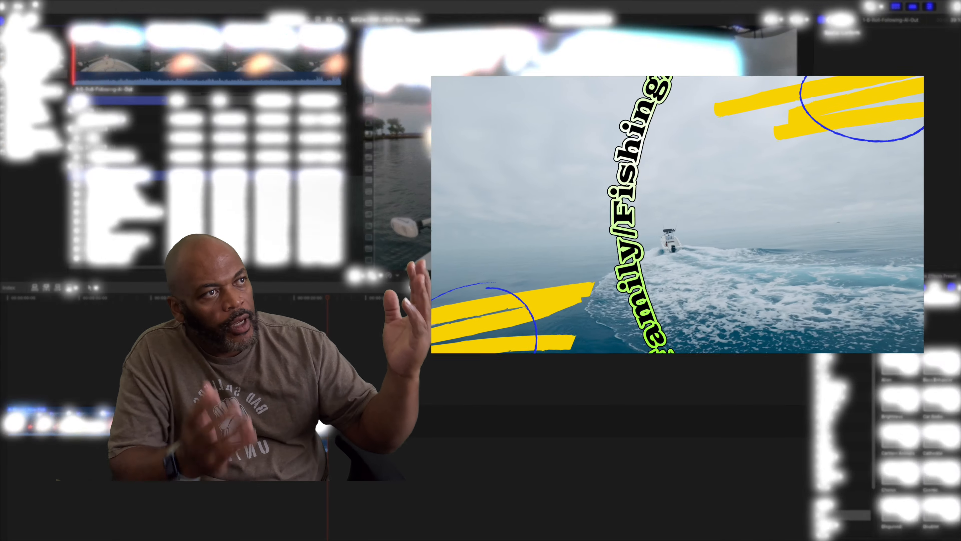
Step: Undo the deletions of the gap and the song's remainder, then undo the song's cut at the end of the intro
click(83, 3)
click(88, 16)
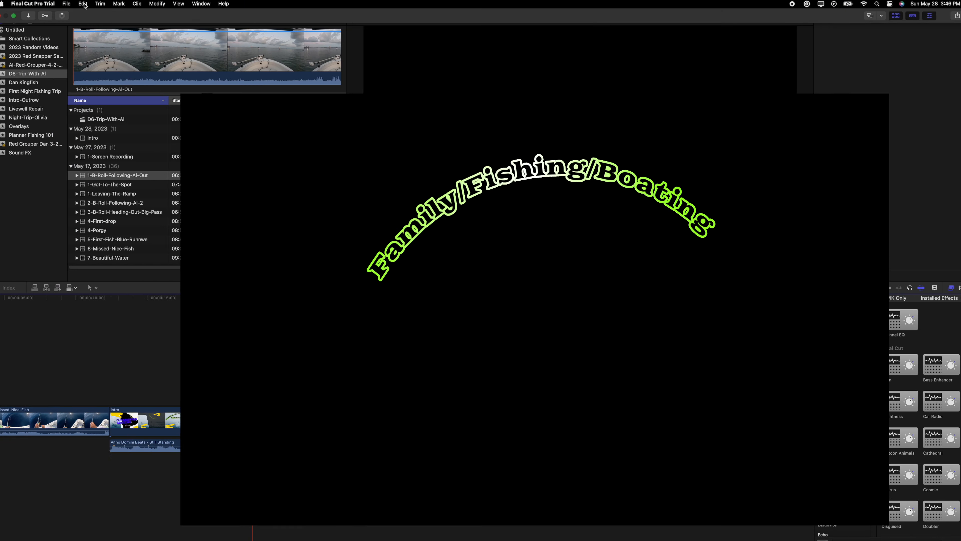
click(83, 4)
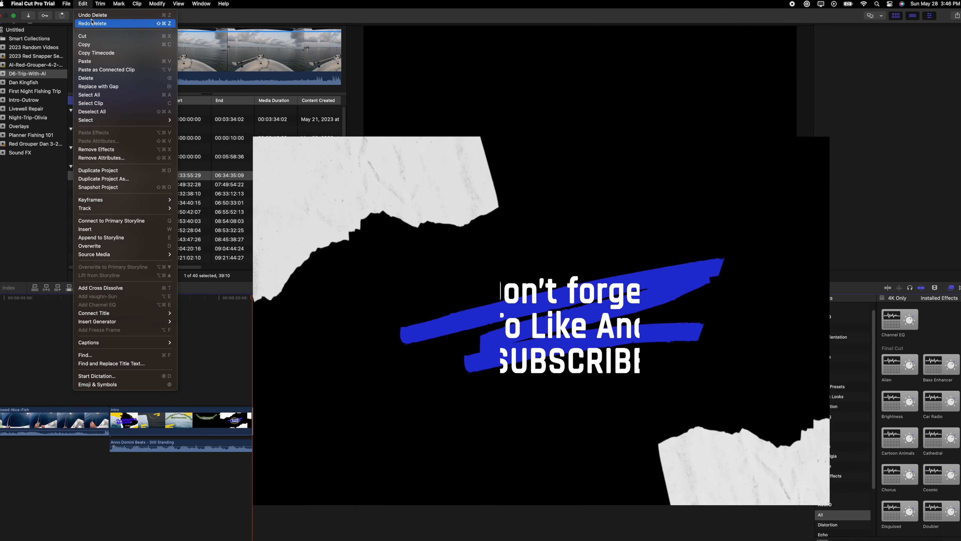
click(93, 18)
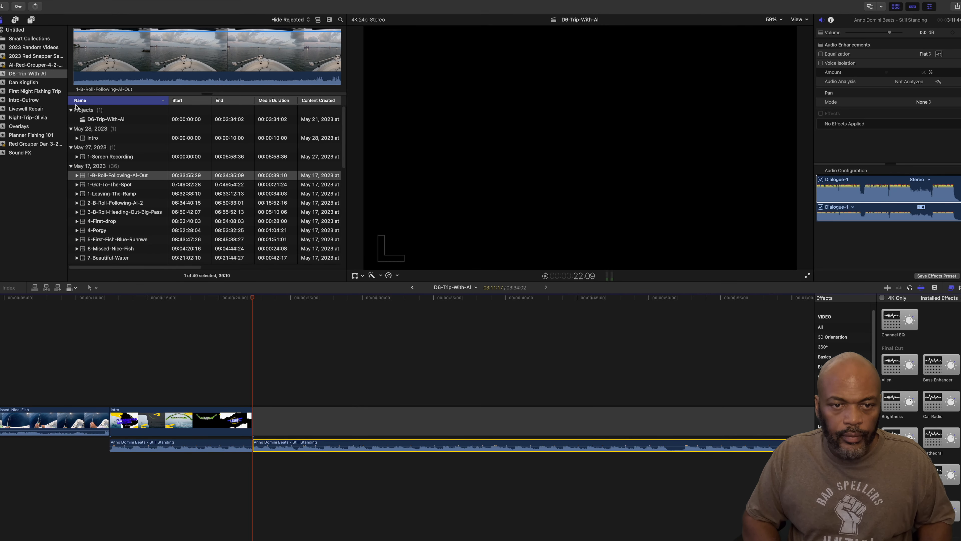
click(82, 3)
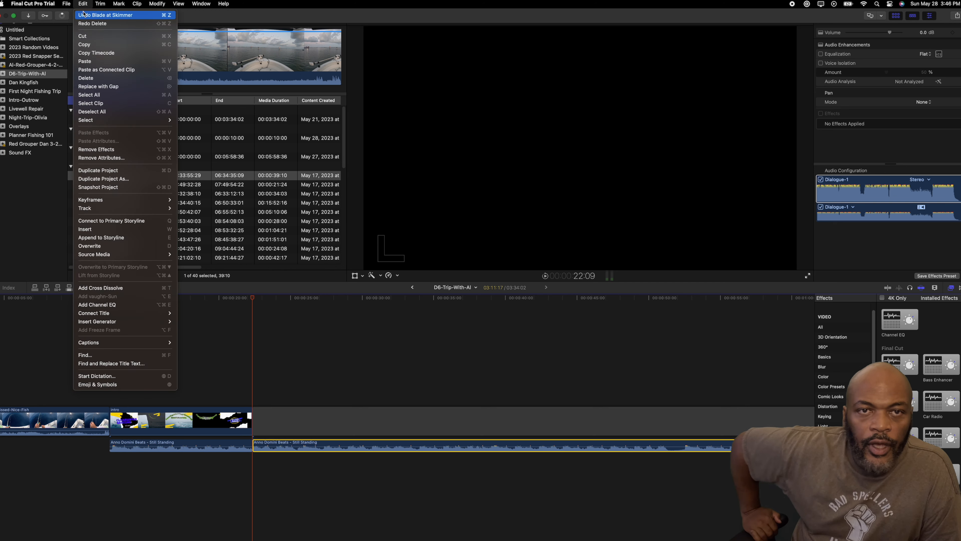
click(84, 14)
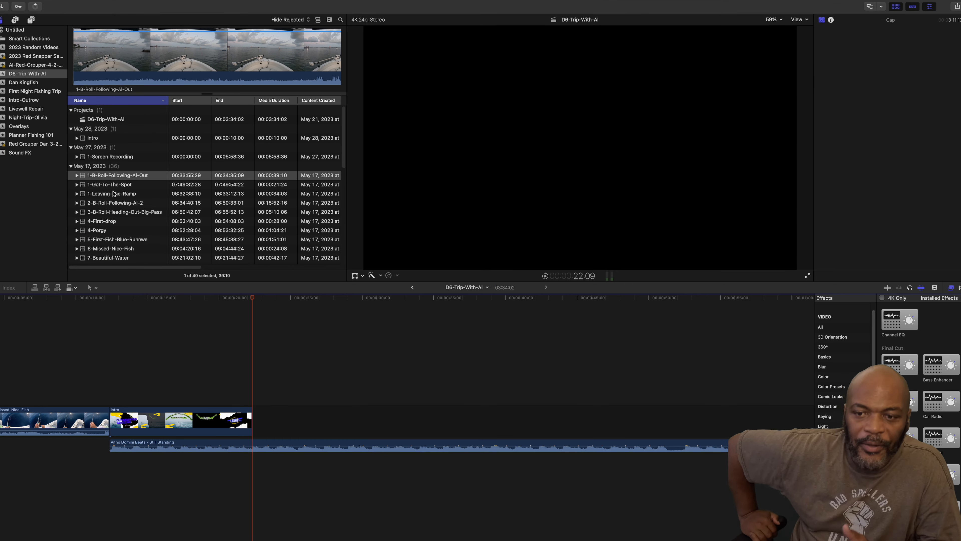
Step: Add the 1-B-Roll-Following-Al-Out clip to the main storyline directly after the intro
click(117, 177)
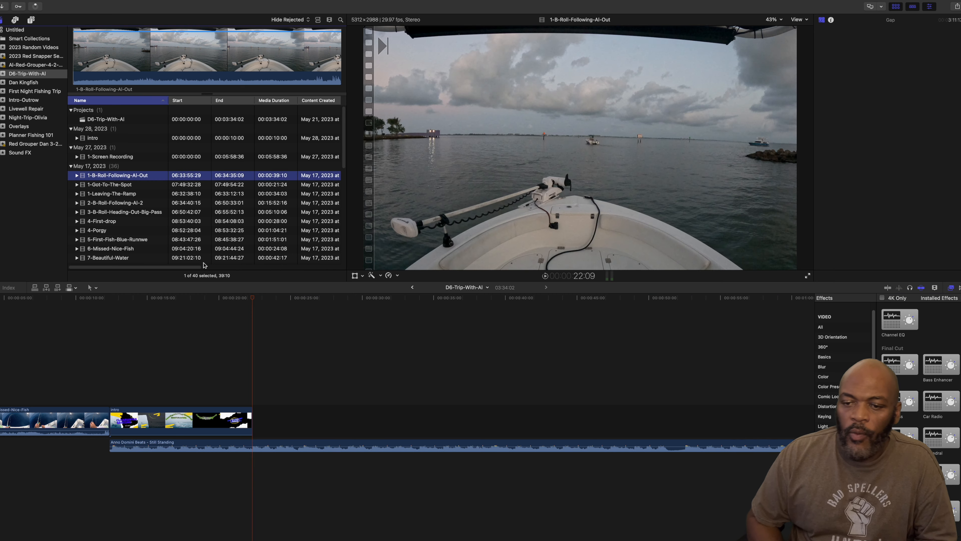
key(e)
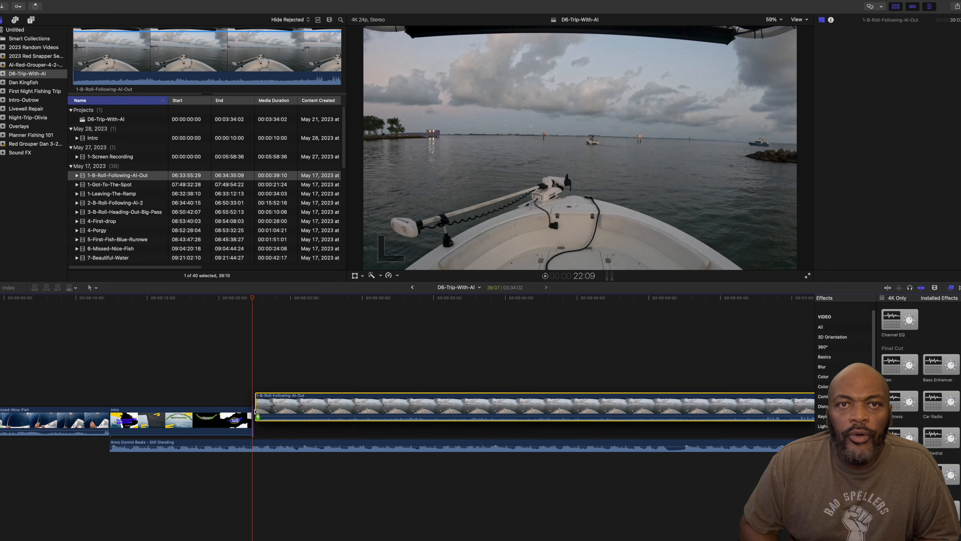
click(259, 418)
Step: Cut the 1-B-Roll-Following-Al-Out clip at 29:05 and delete the part after the cut
key(space)
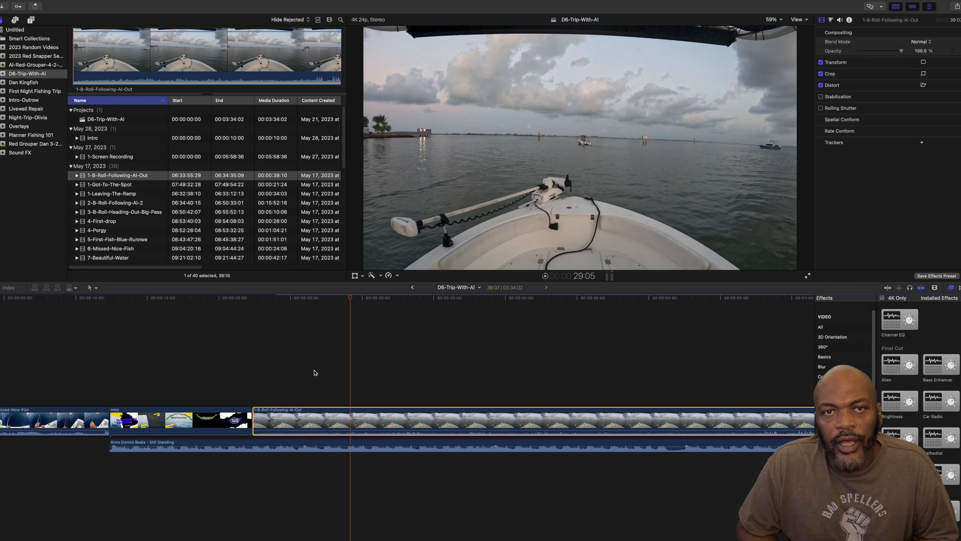
click(351, 428)
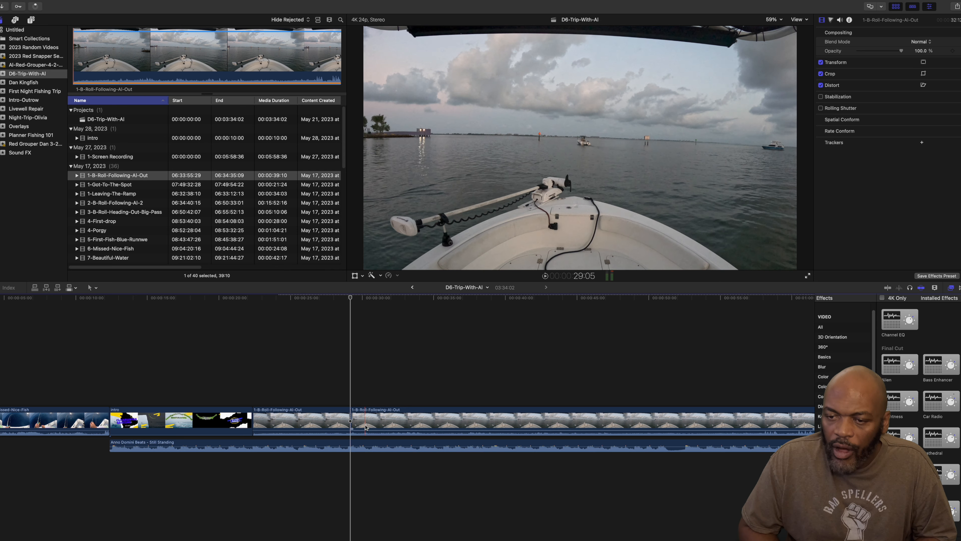
key(a)
click(382, 430)
key(Delete)
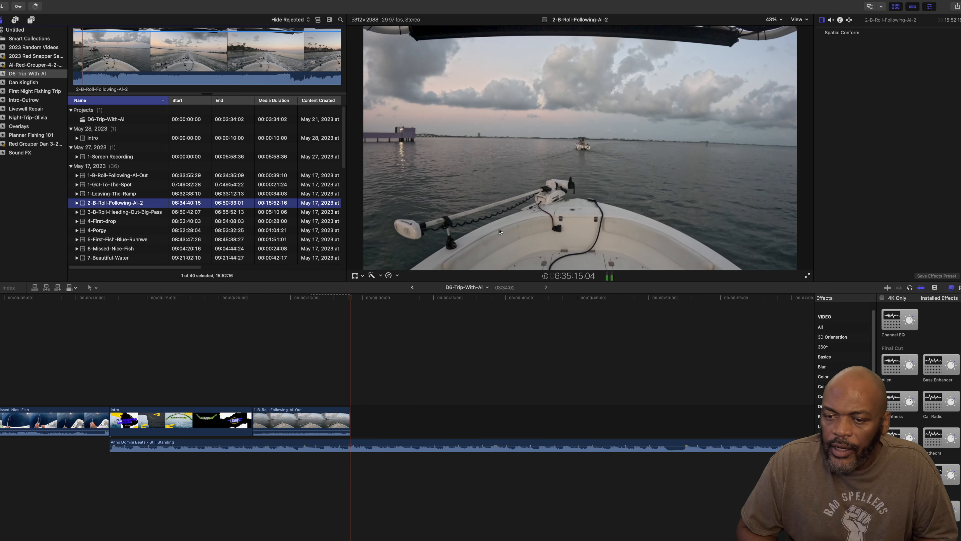
Step: Preview 2-B-Roll-Following-Al-2, then place the 3-B-Roll-Heading-Out-Big-Pass clip at the end of the storyline
click(547, 276)
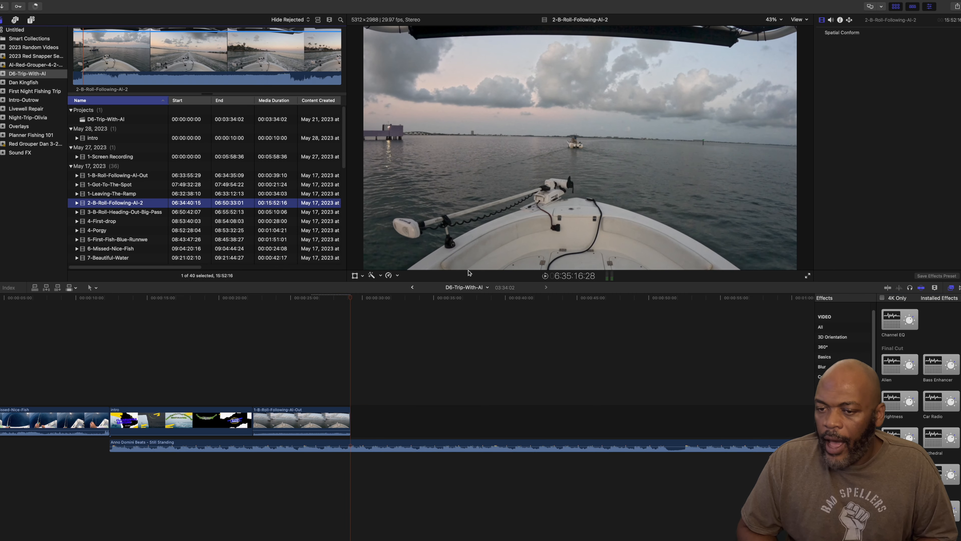
click(158, 213)
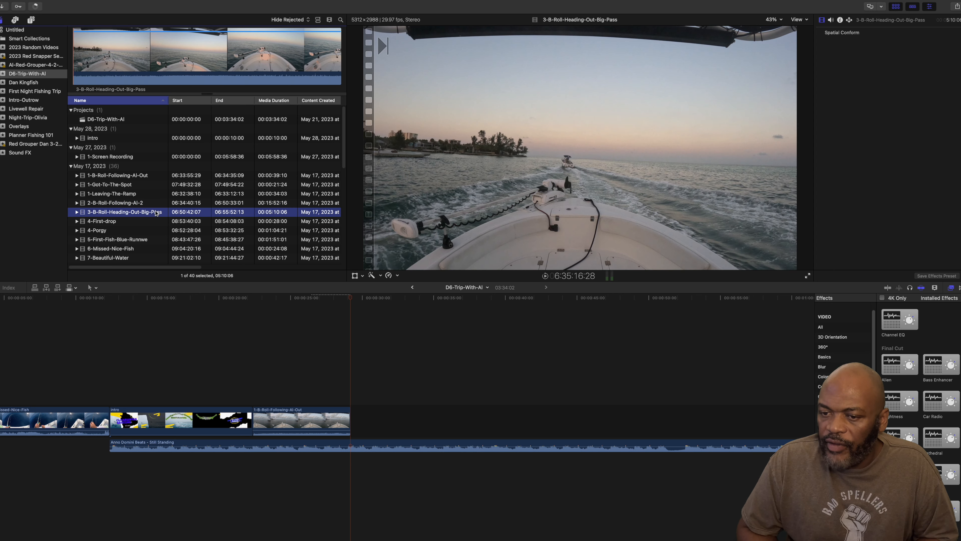
drag(328, 407, 366, 420)
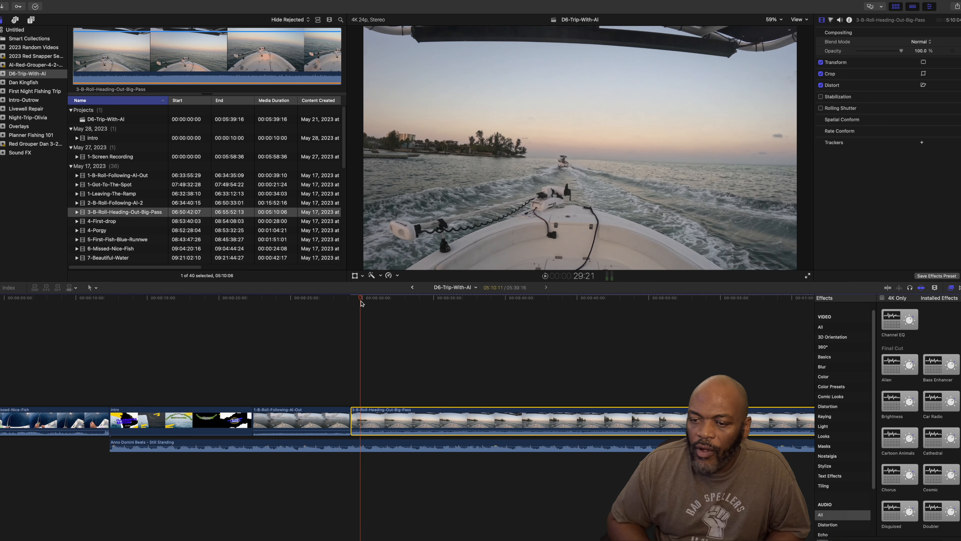
Step: Add the Circle wipe transition between the two boat B-roll clips, overlapping the media to create it
key(space)
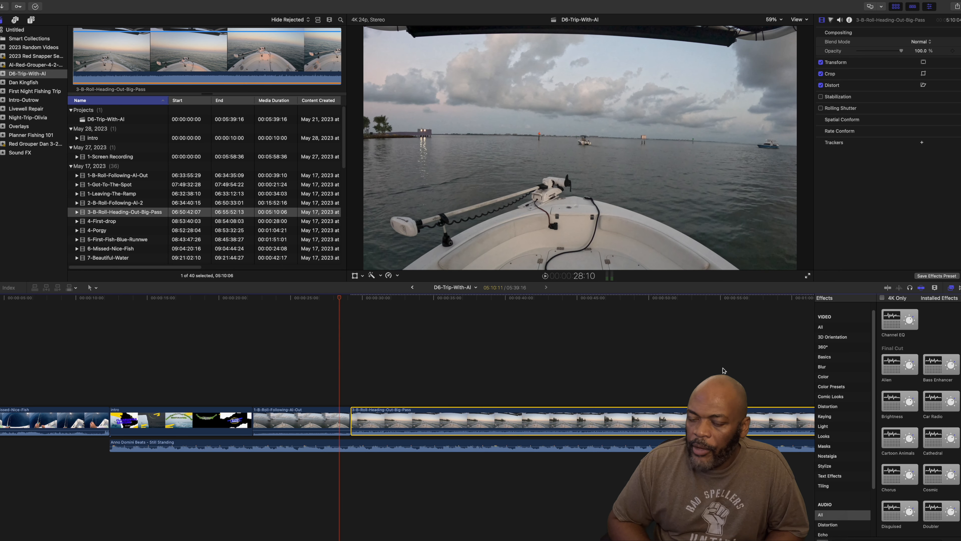
click(960, 288)
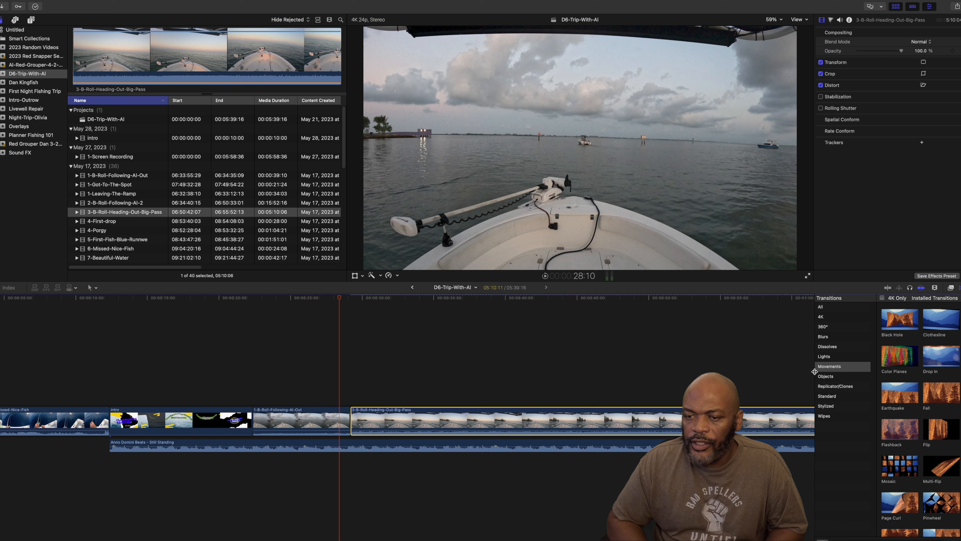
click(824, 327)
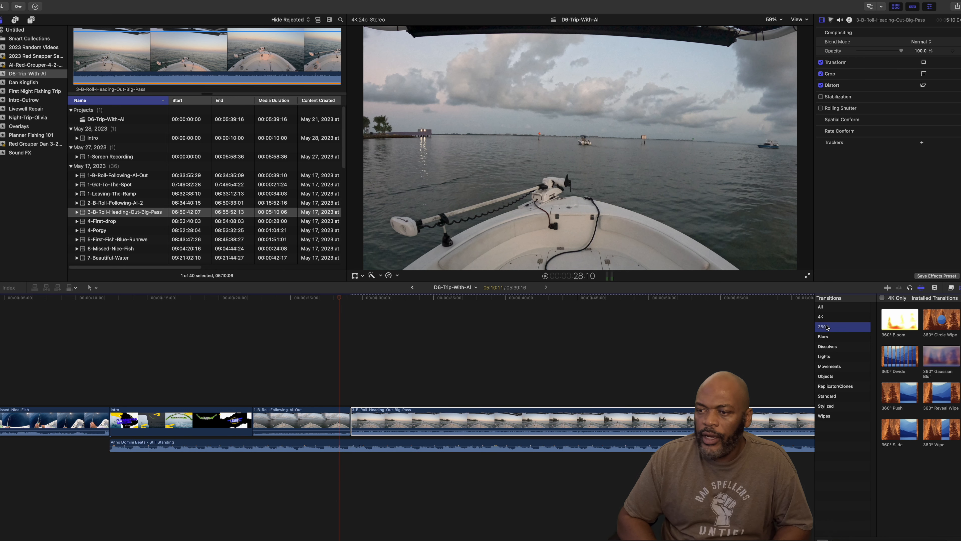
click(828, 397)
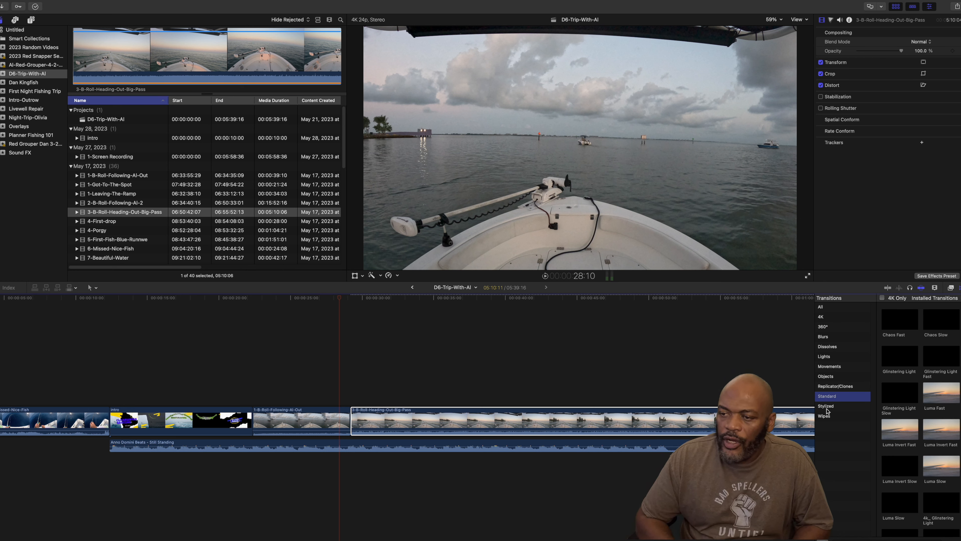
click(827, 406)
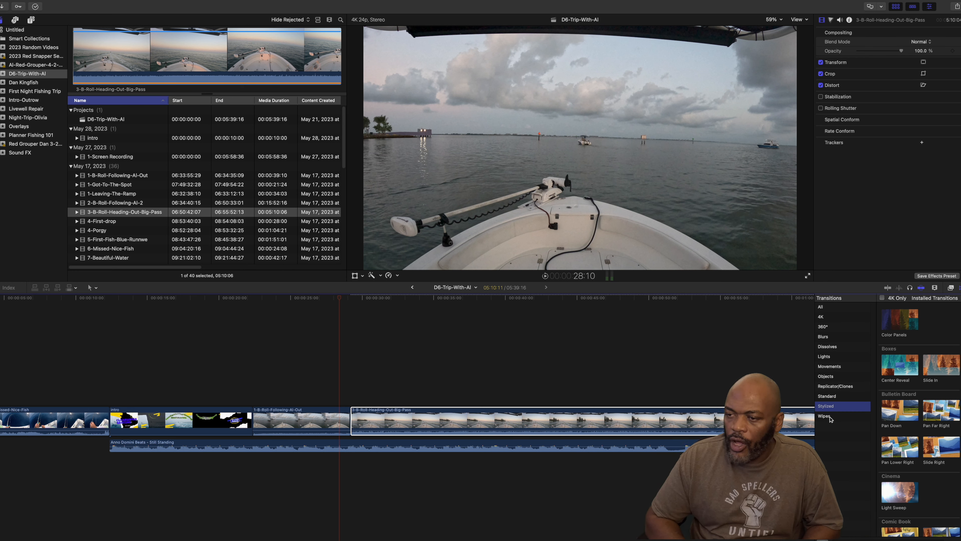
click(829, 416)
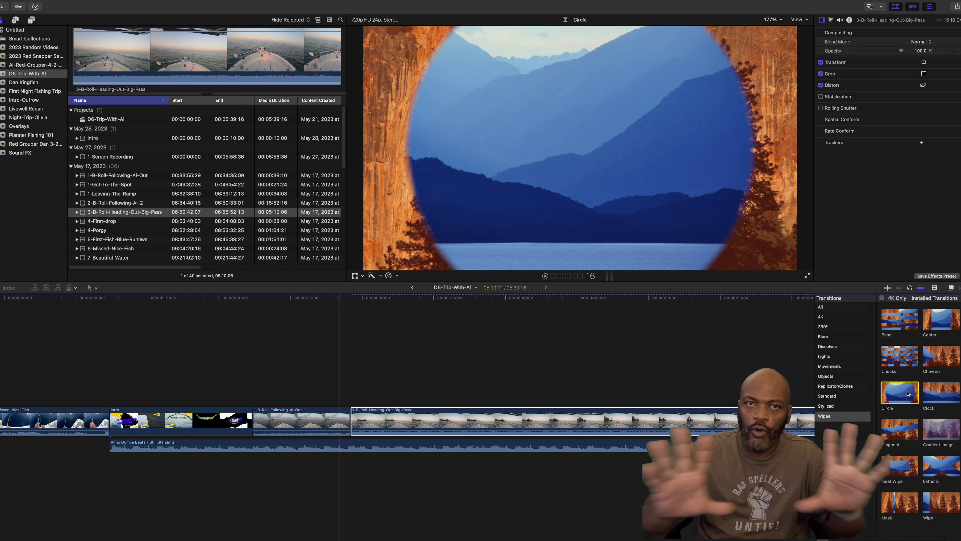
drag(907, 390, 360, 416)
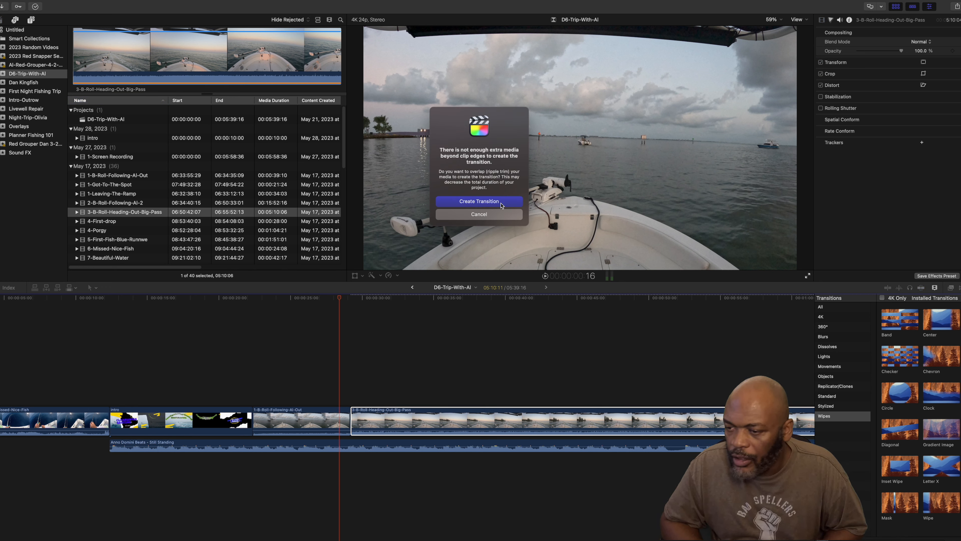
click(501, 203)
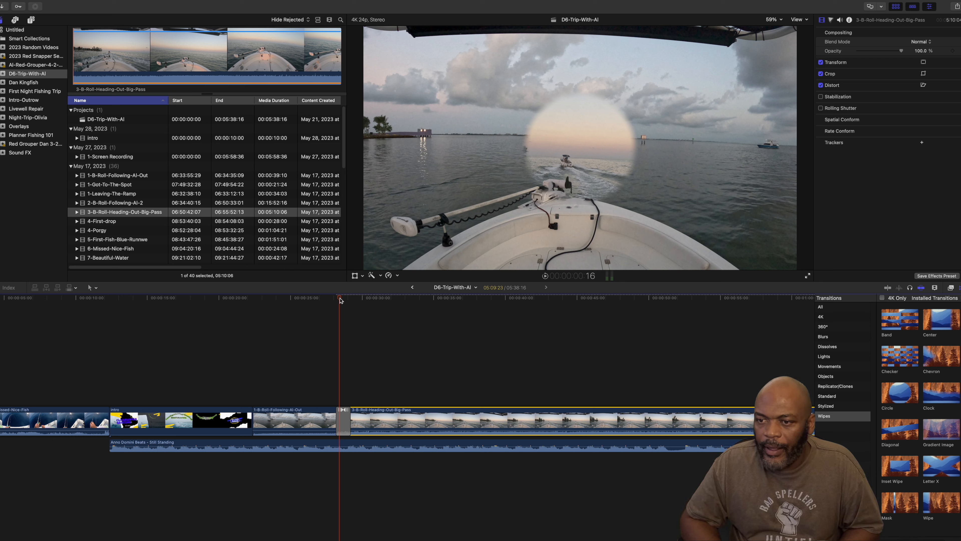
Step: Play back the circle transition and the Big Pass clip up to 39:23
drag(340, 300, 324, 297)
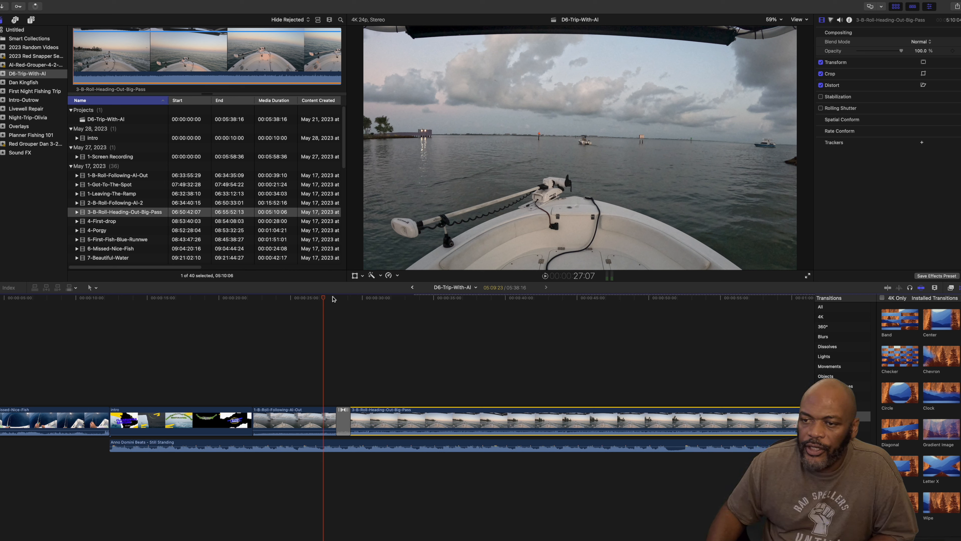
key(space)
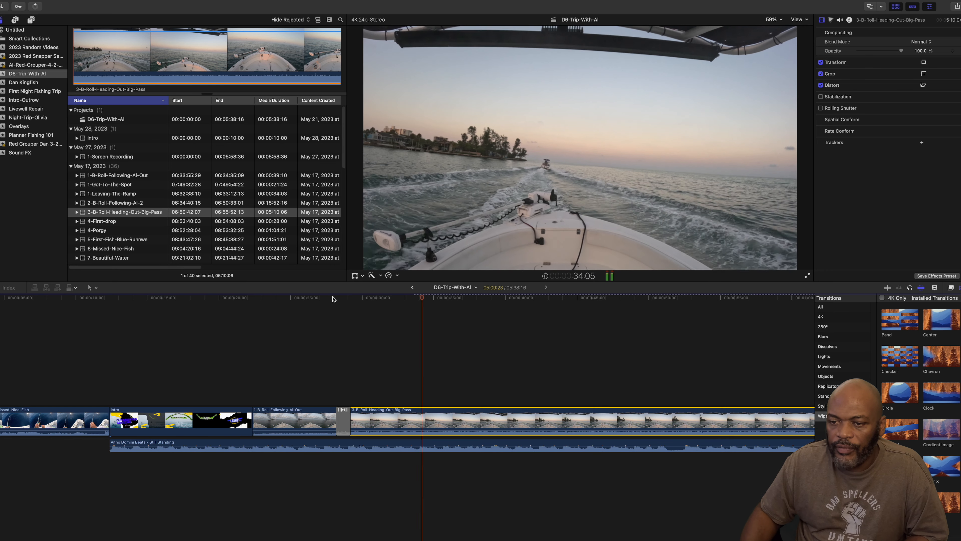
drag(510, 298, 484, 296)
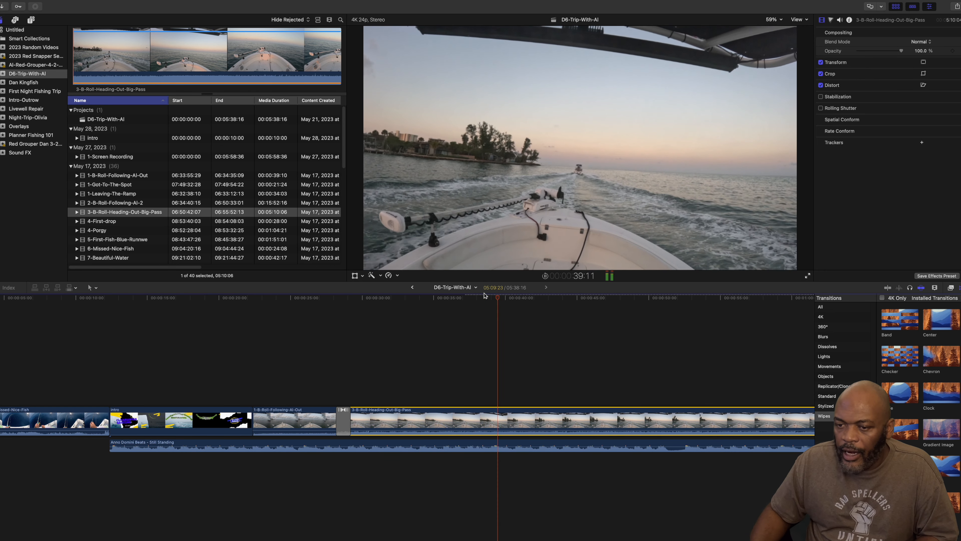
key(space)
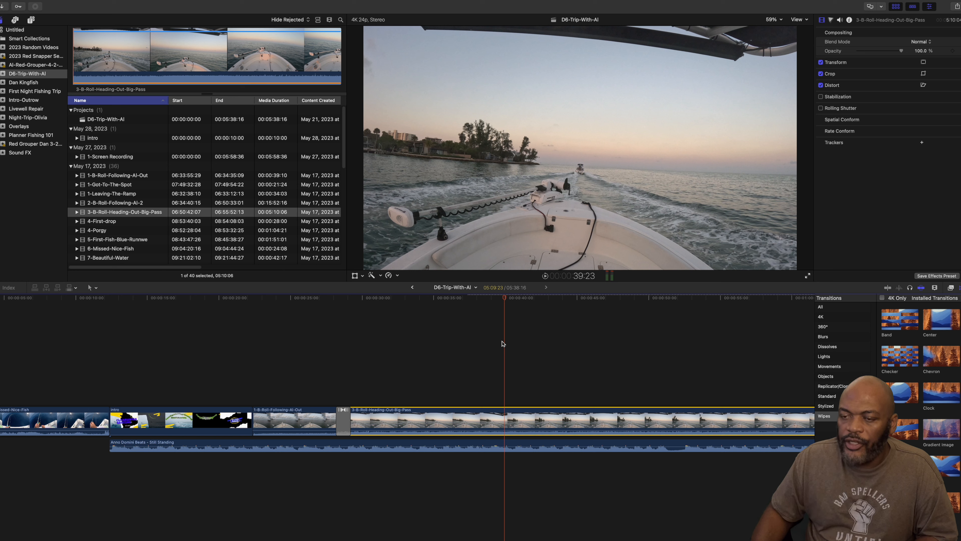
Step: Cut the Still Standing song at 39:23 and delete the part after the cut
key(b)
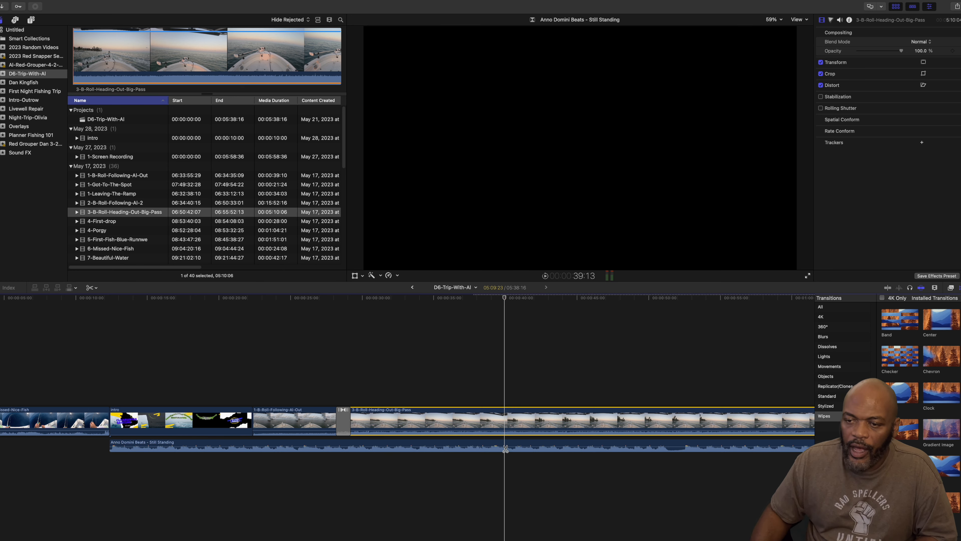
click(505, 448)
key(a)
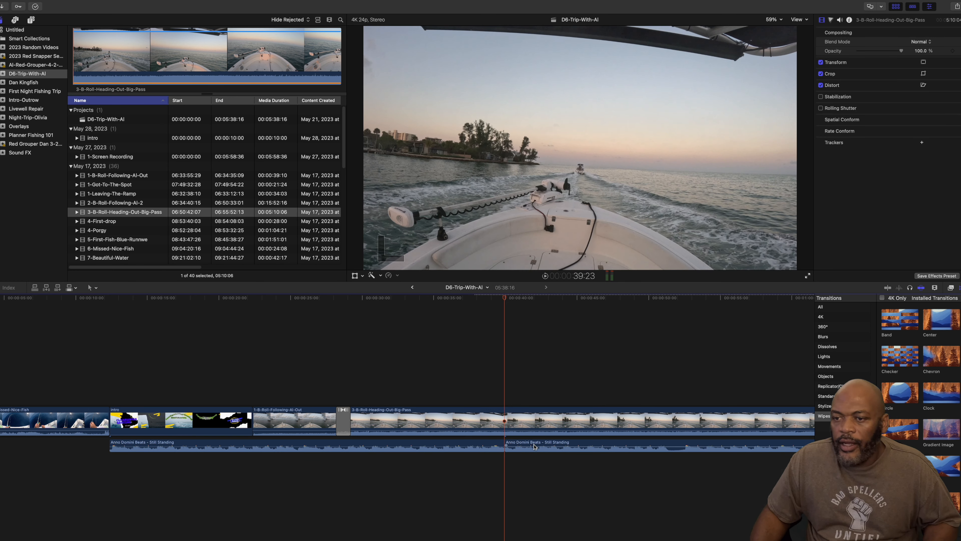
click(534, 446)
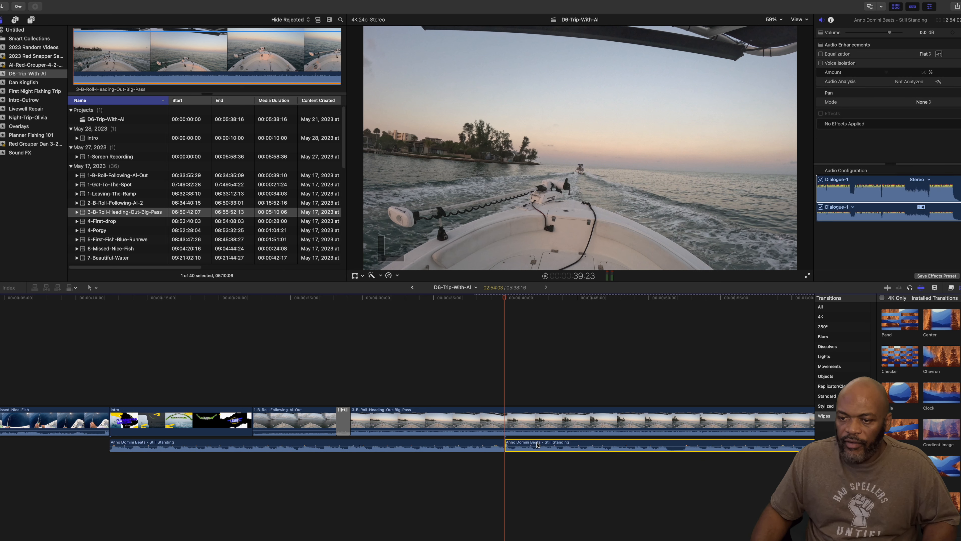
key(Delete)
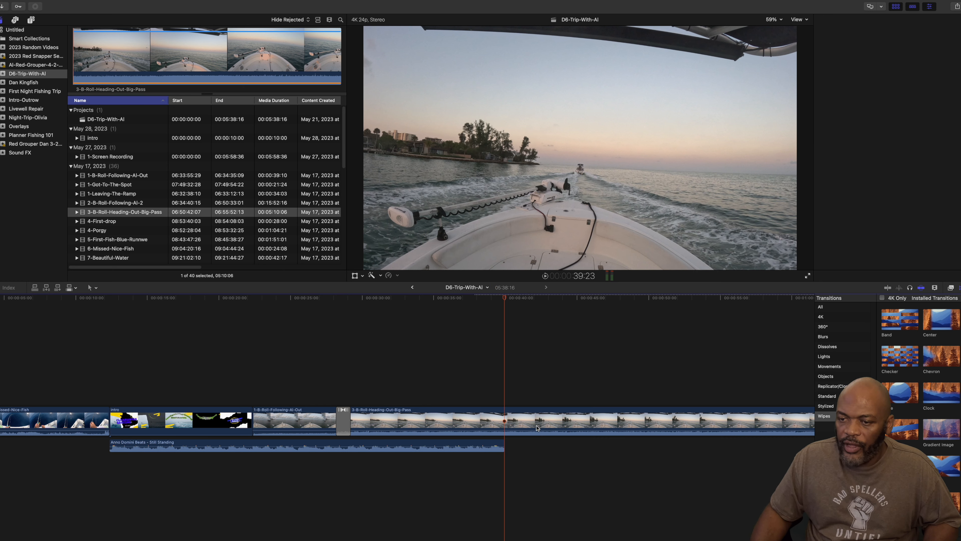
Step: Cut the 3-B-Roll-Heading-Out-Big-Pass clip where the song ends and delete its remainder
click(537, 428)
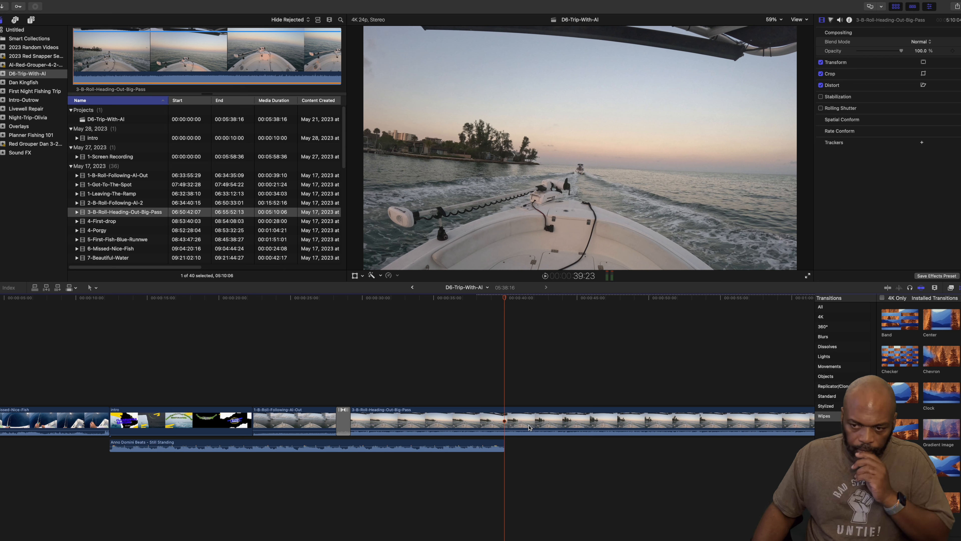
key(b)
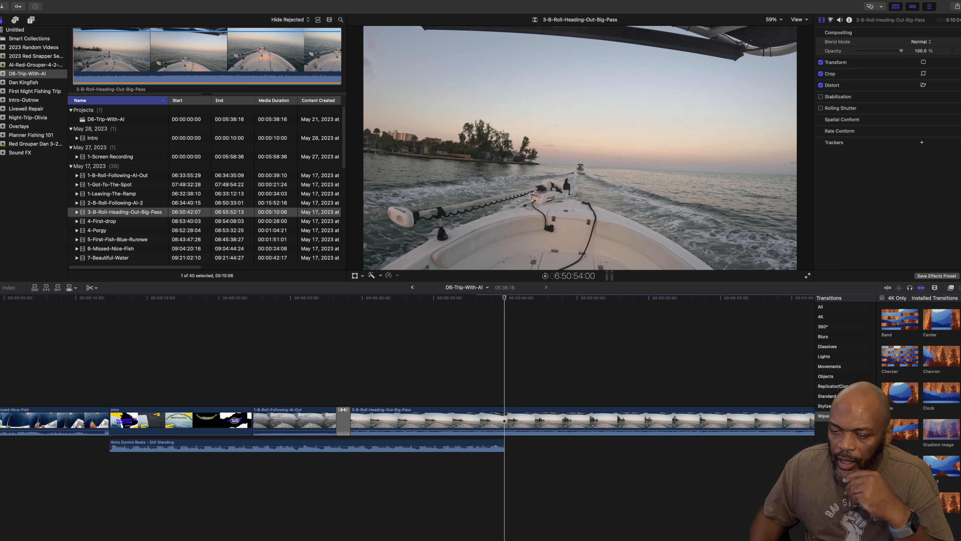
click(505, 423)
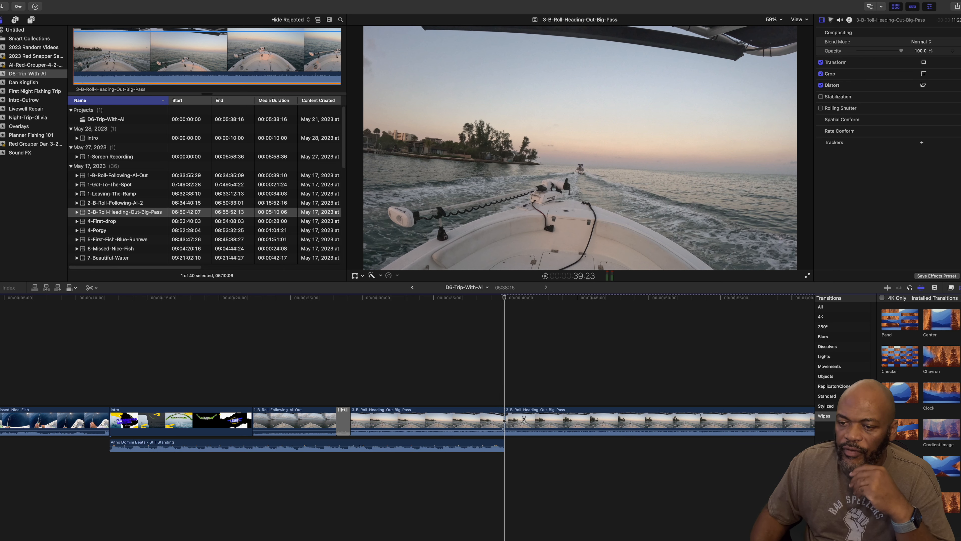
key(a)
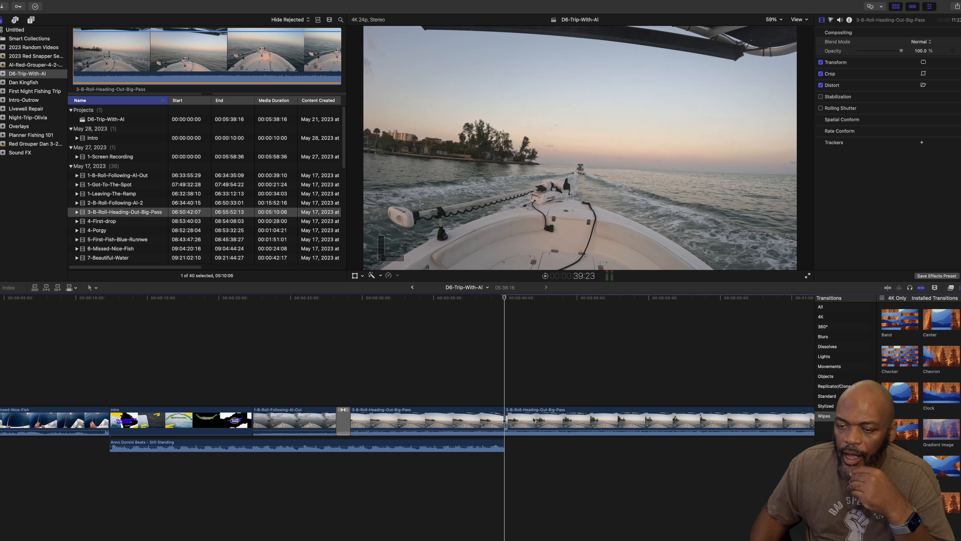
click(537, 421)
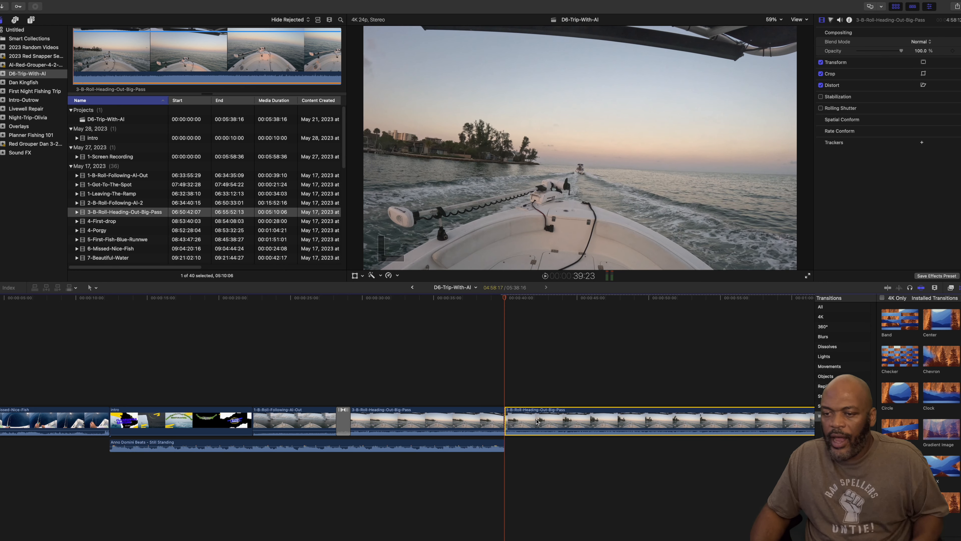
key(Delete)
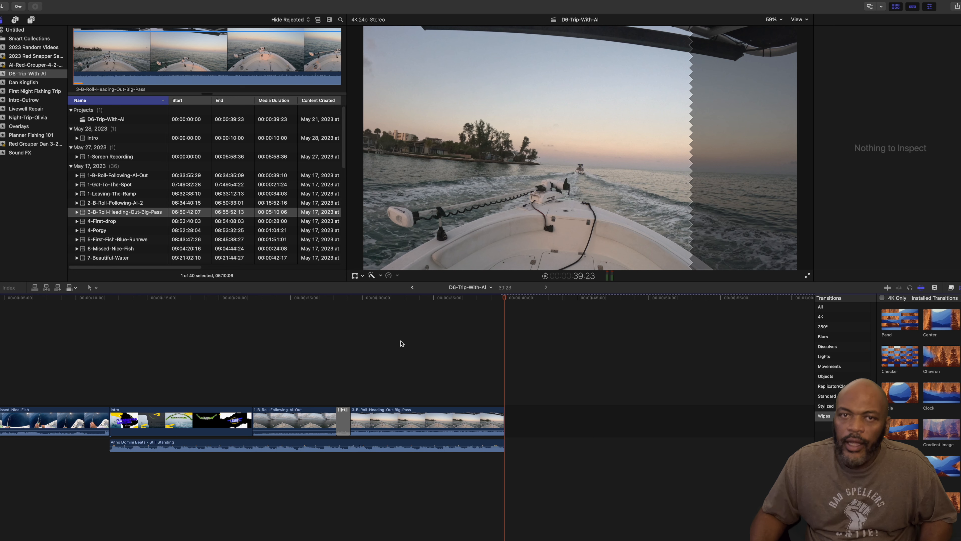
Step: Add the 4-First-drop clip to the storyline directly after the Big Pass clip
click(120, 205)
click(109, 221)
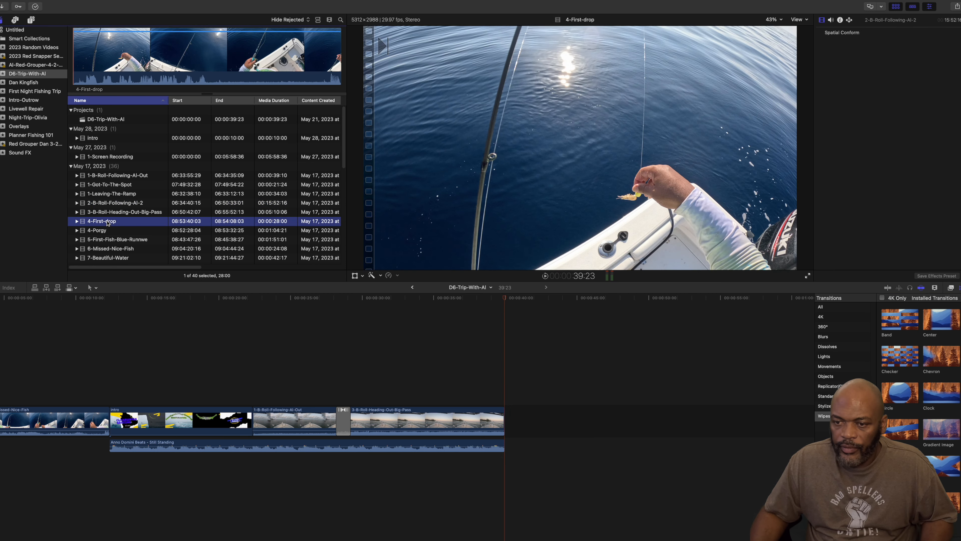
drag(108, 221, 515, 416)
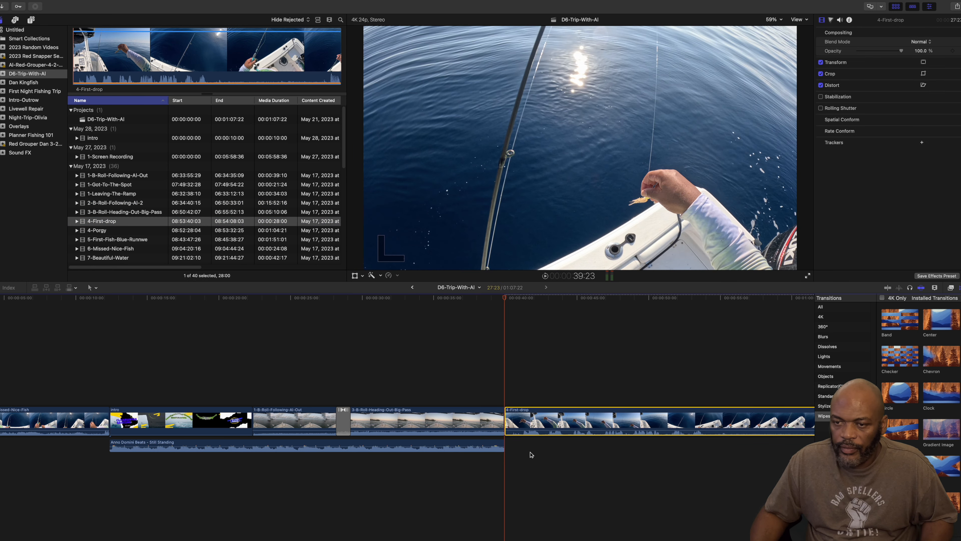
Step: Add a Cross Dissolve transition at the cut between the 3-B-Roll-Heading-Out-Big-Pass and 4-First-drop clips
scroll(118, 507, right, 10)
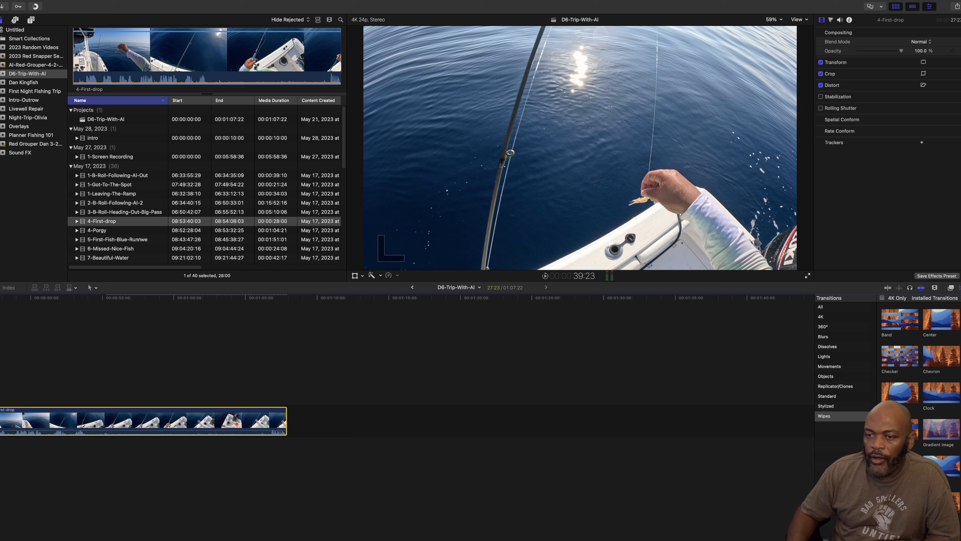
scroll(326, 511, left, 6)
click(836, 347)
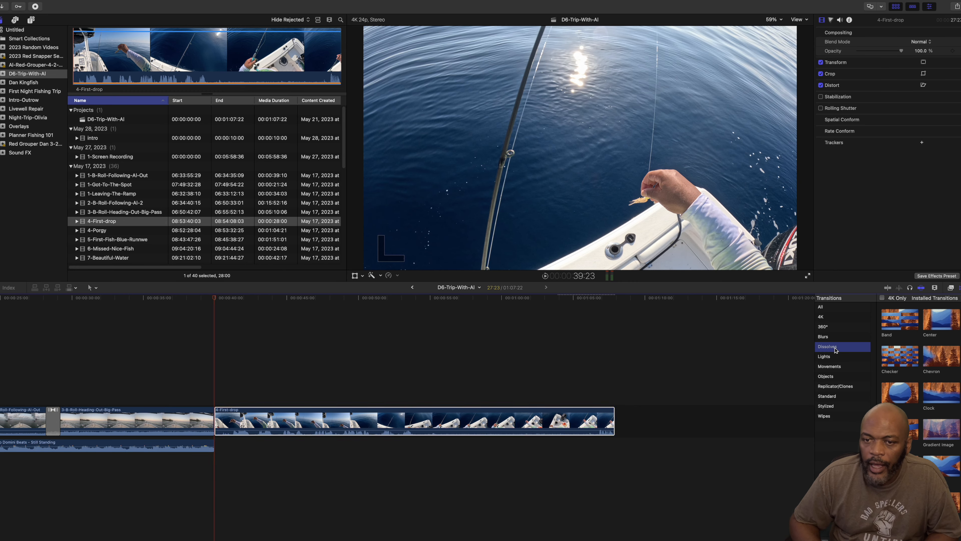
drag(900, 319, 214, 424)
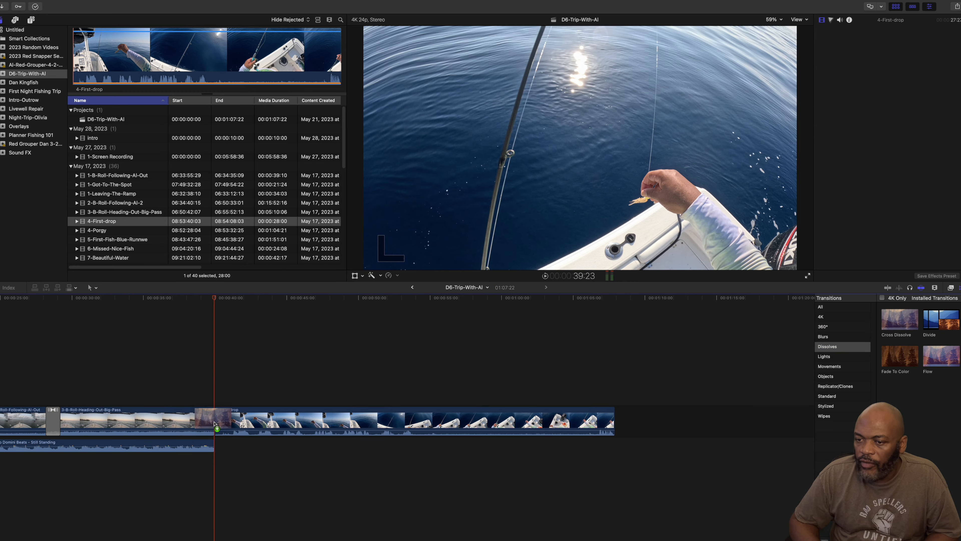
click(483, 208)
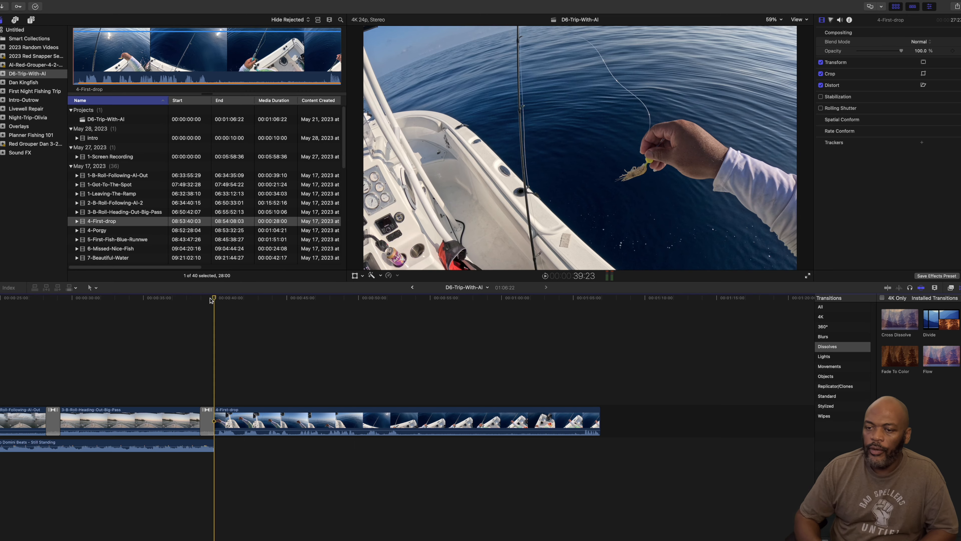
Step: Play back the Cross Dissolve transition and the 4-First-drop clip that follows it
click(194, 299)
key(space)
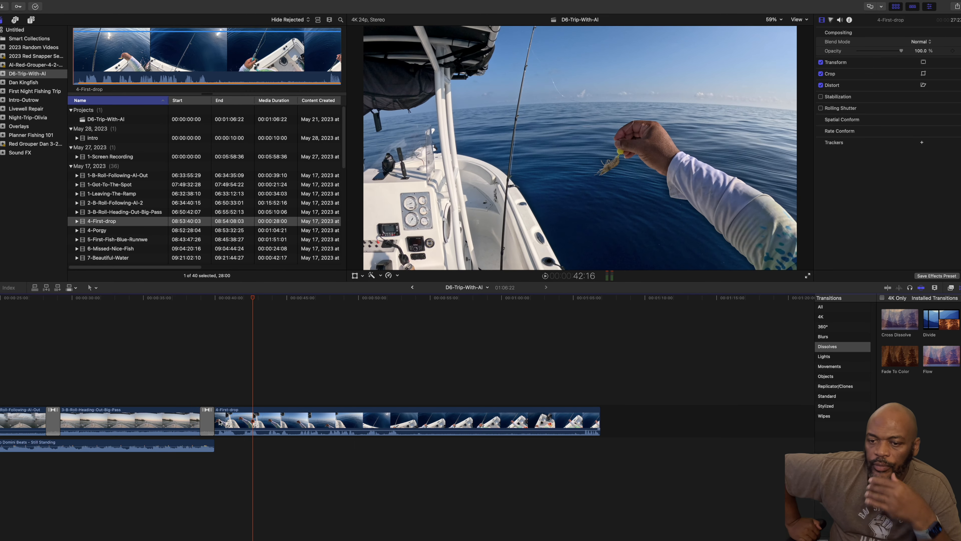
click(184, 297)
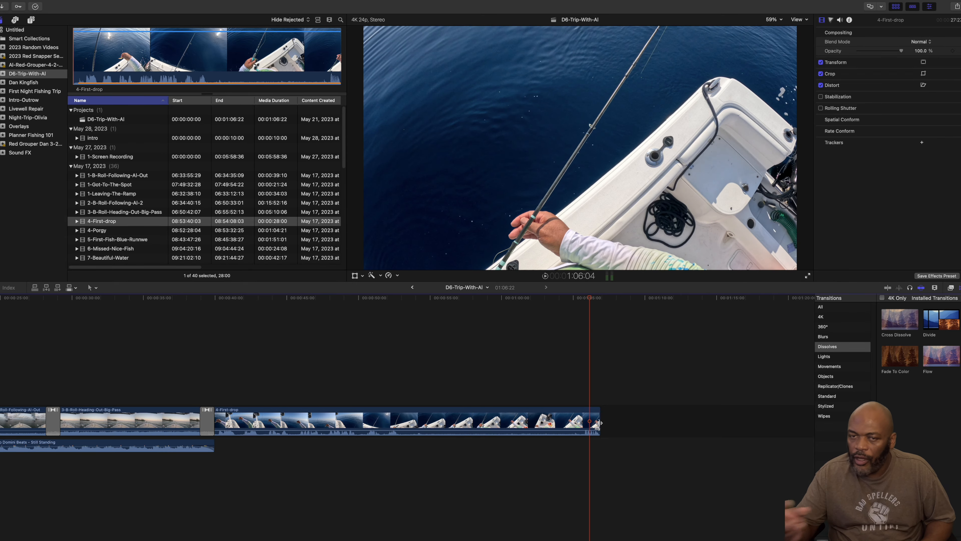
Step: Trim the 4-First-drop clip to end at about 53:18 and add the 4-Porgy clip directly after it
drag(596, 423, 412, 412)
drag(110, 230, 422, 416)
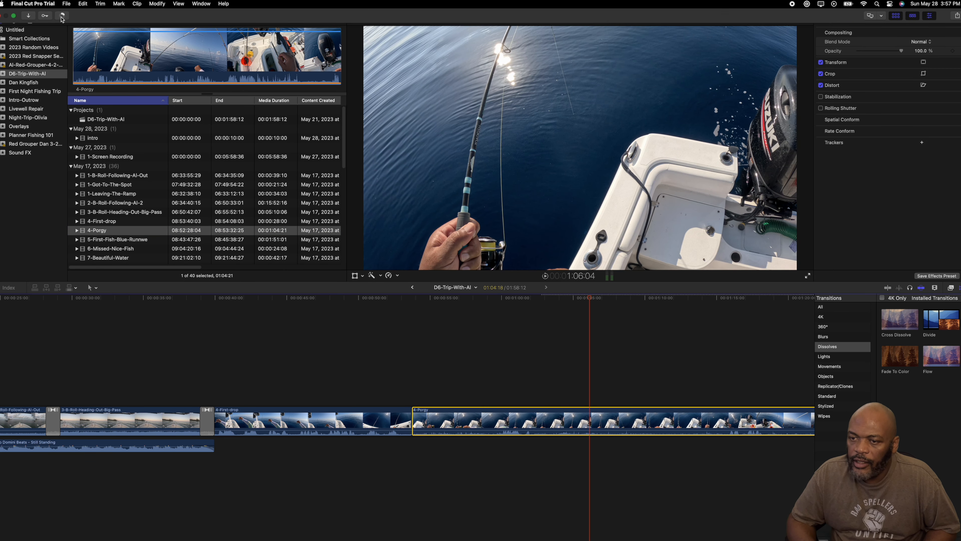
Step: Play back the cut from 4-First-drop to 4-Porgy, starting at 51:11
click(401, 298)
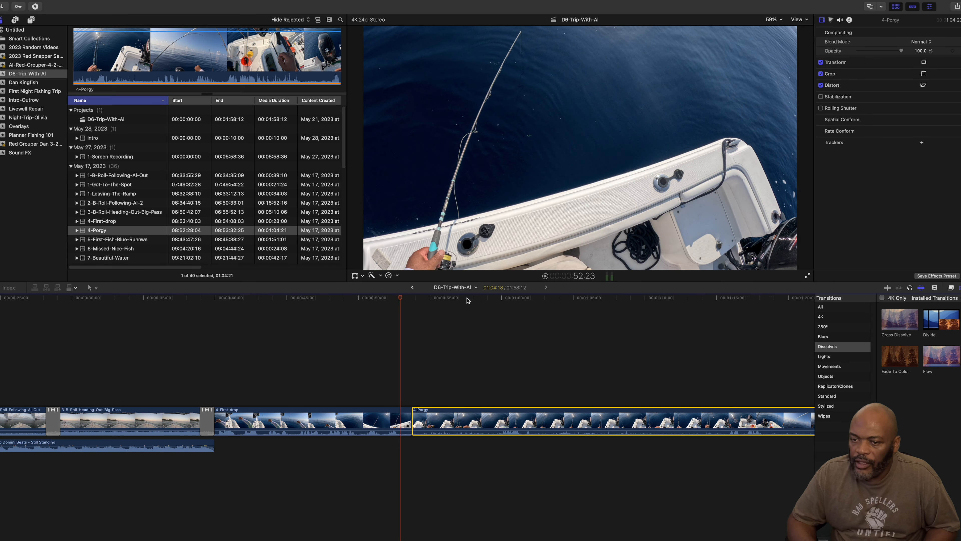
drag(400, 298, 379, 299)
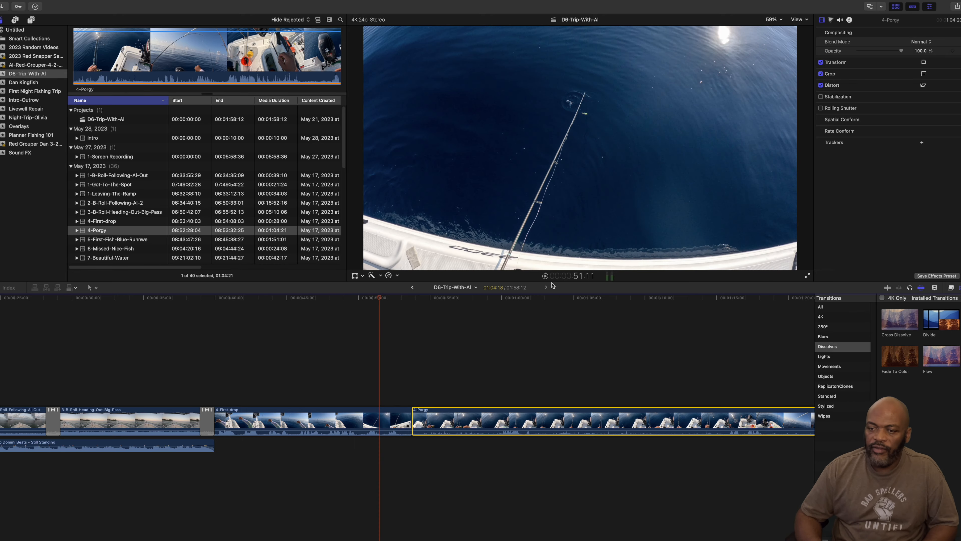
click(546, 276)
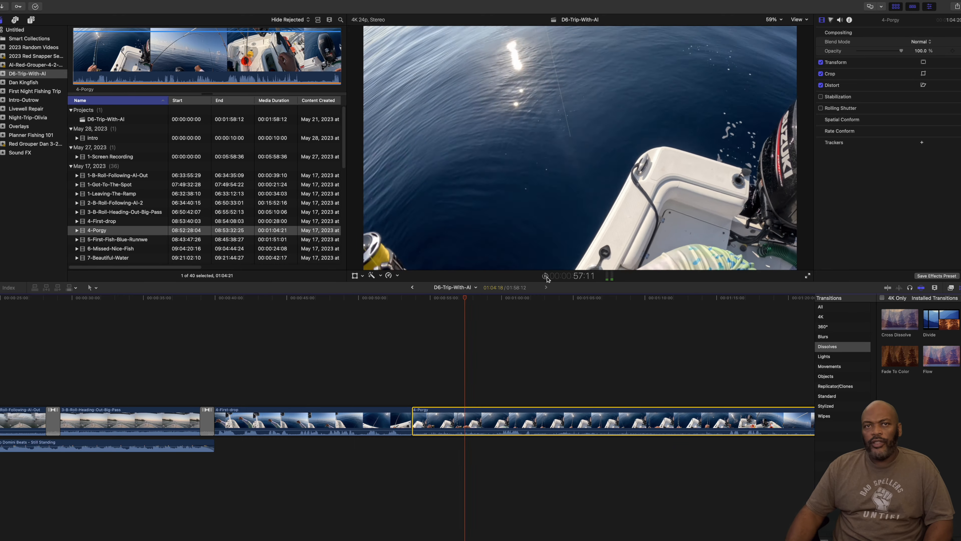
Step: Cut the 4-Porgy clip at 1:09:12 and 1:15:19 and delete the section between the cuts
key(b)
click(638, 417)
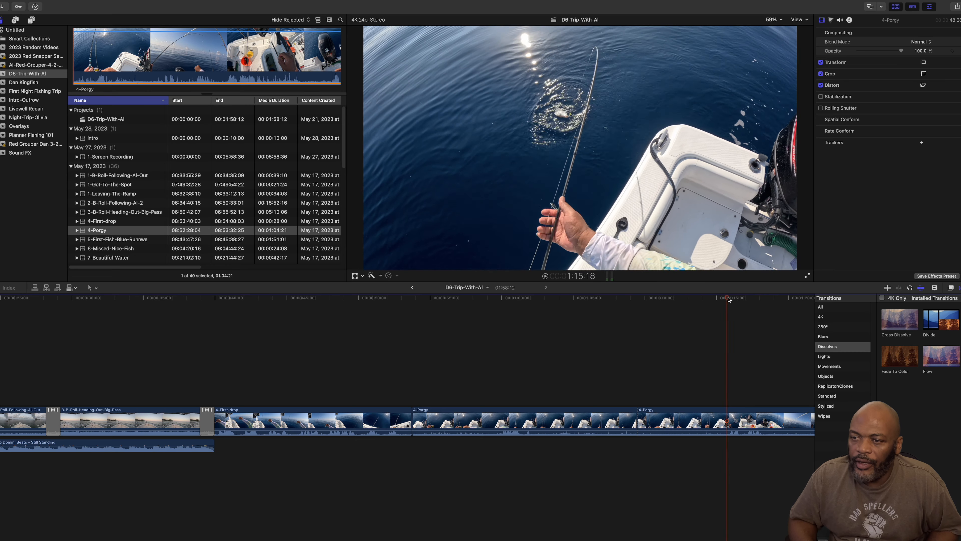
key(a)
click(695, 417)
key(b)
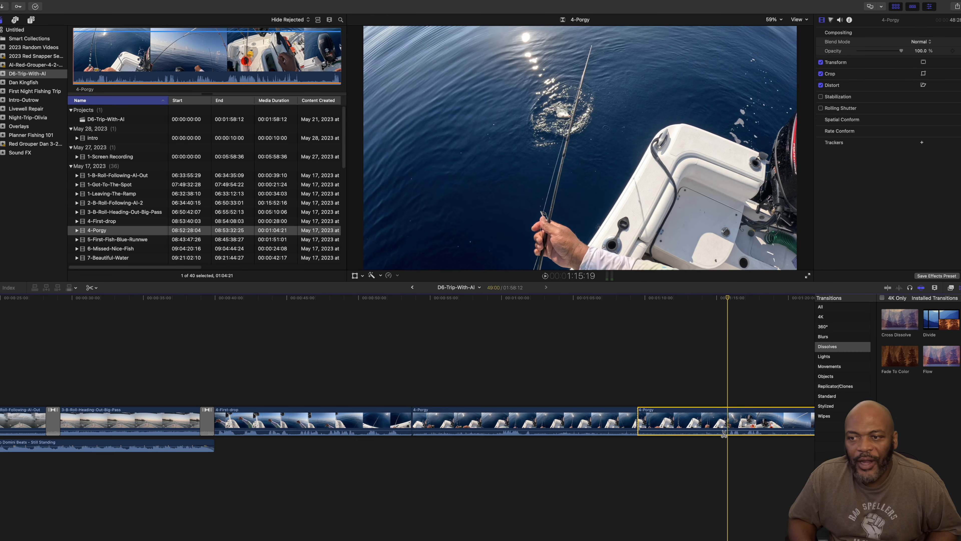
click(728, 421)
key(a)
click(693, 430)
key(Delete)
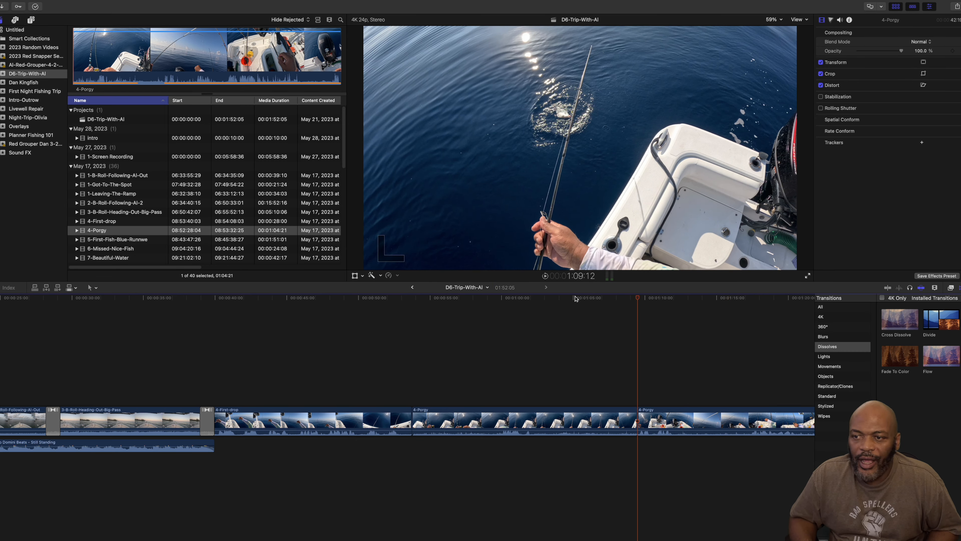
Step: Cut a section of about 4 seconds starting at 1:20:15 in the last 4-Porgy piece and delete it
click(601, 295)
scroll(601, 379, right, 10)
key(b)
click(279, 420)
click(343, 421)
key(a)
click(311, 420)
key(Delete)
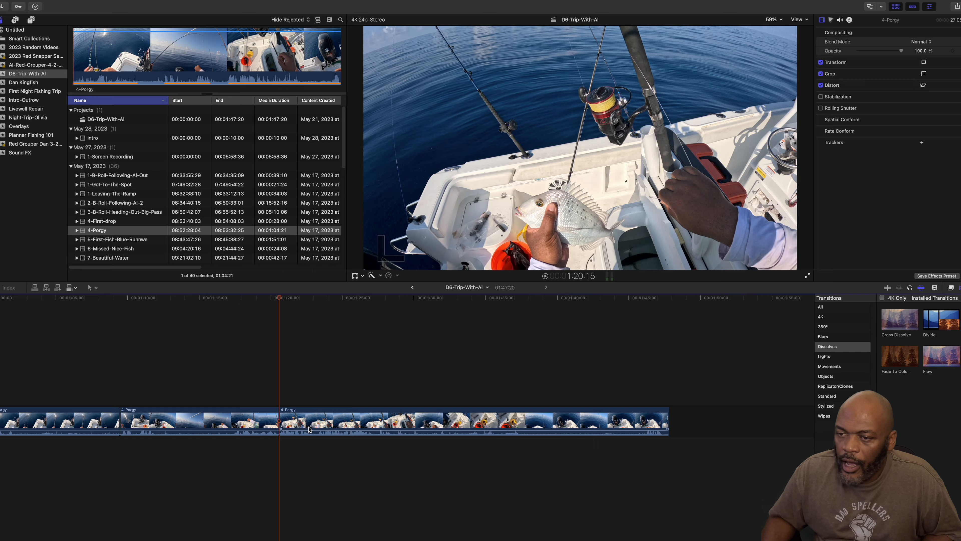
Step: Cut the last 4-Porgy piece at 1:28:20 and delete the remainder after the cut
click(268, 298)
key(space)
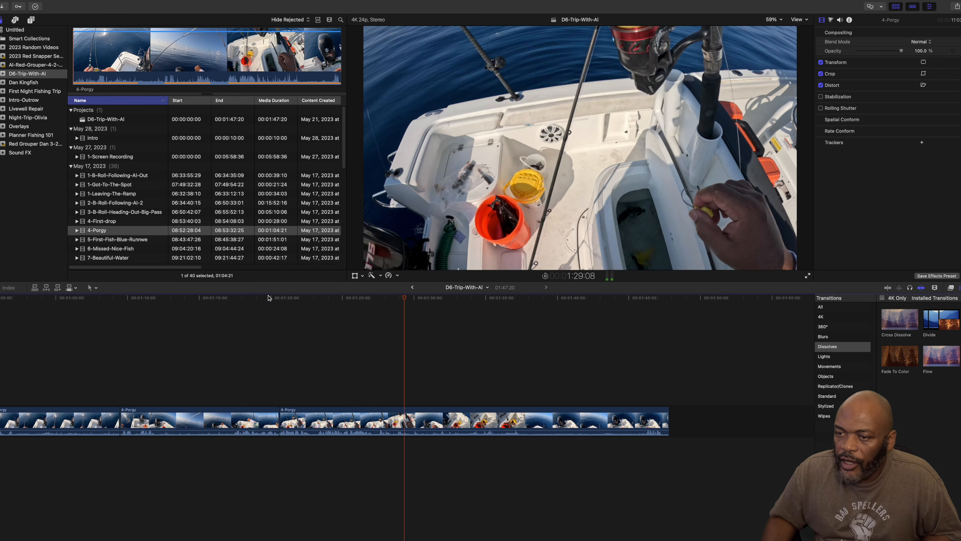
key(space)
drag(416, 298, 375, 296)
key(space)
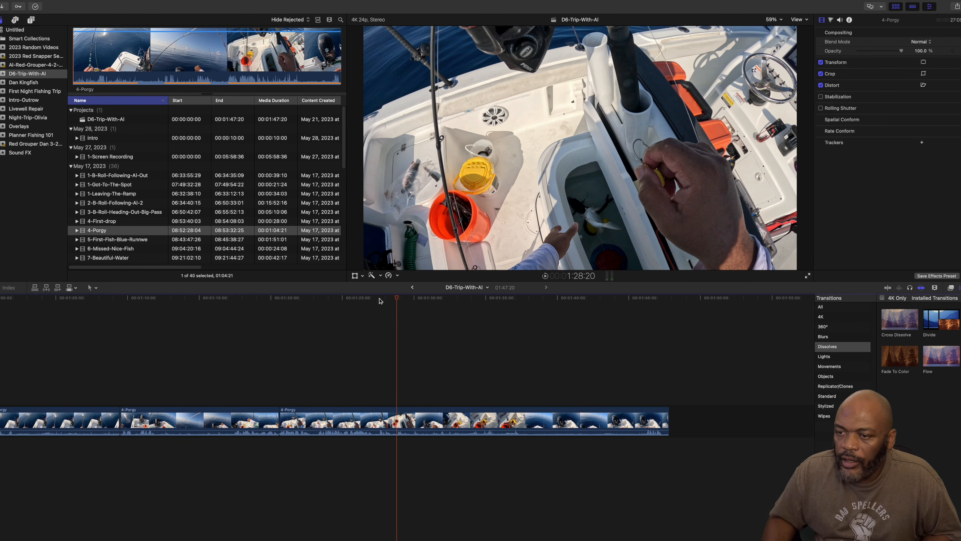
key(super+b)
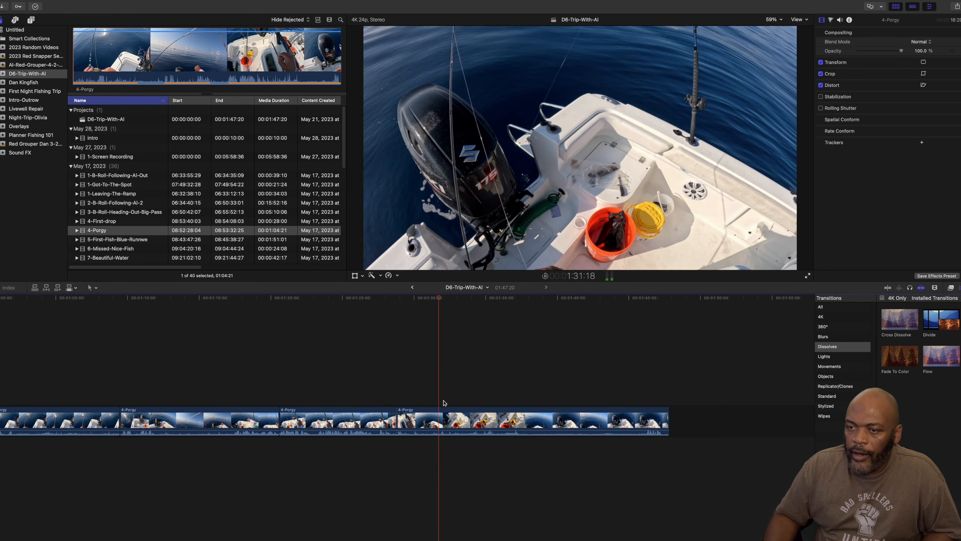
click(461, 423)
key(Delete)
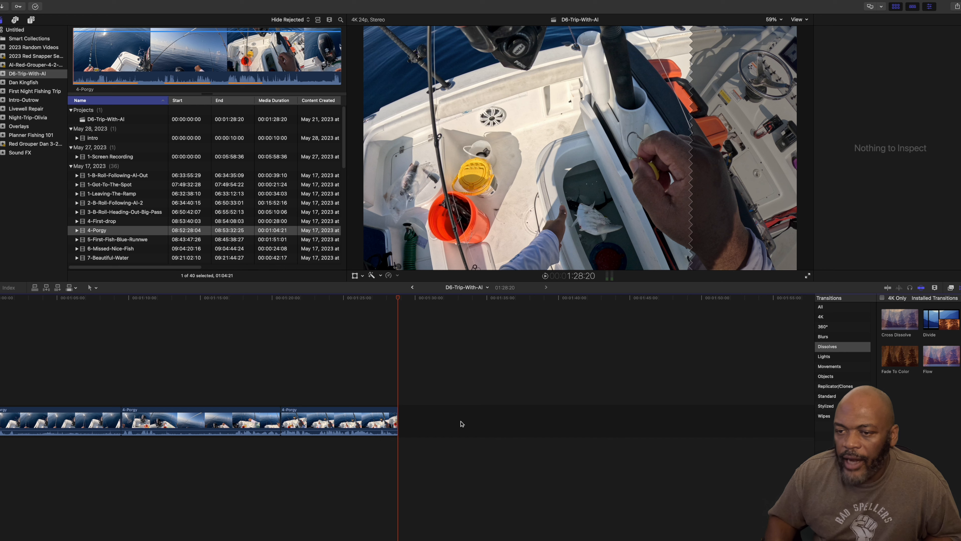
Step: Append the 5-First-Fish-Blue-Runnwe clip after the last 4-Porgy piece and add a Drop In transition between them
click(124, 239)
key(e)
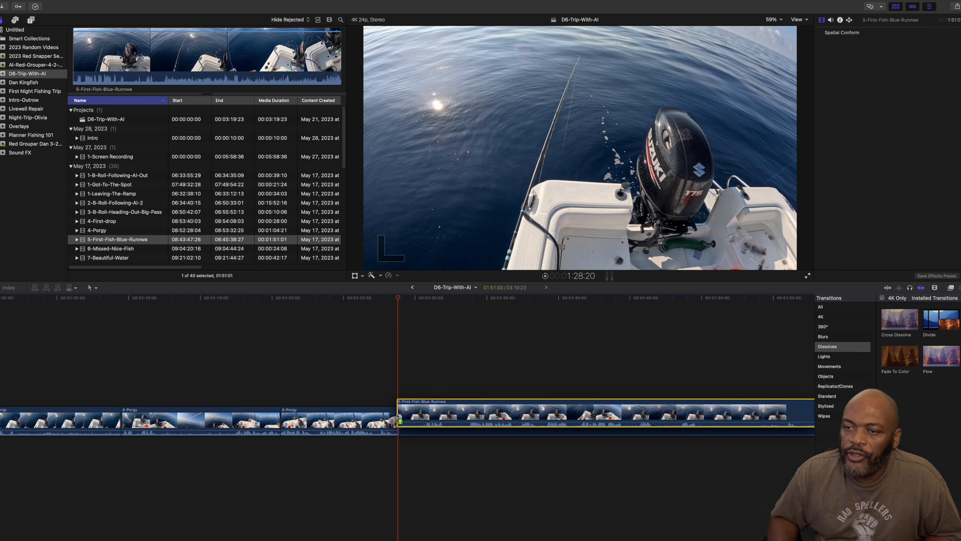
click(824, 326)
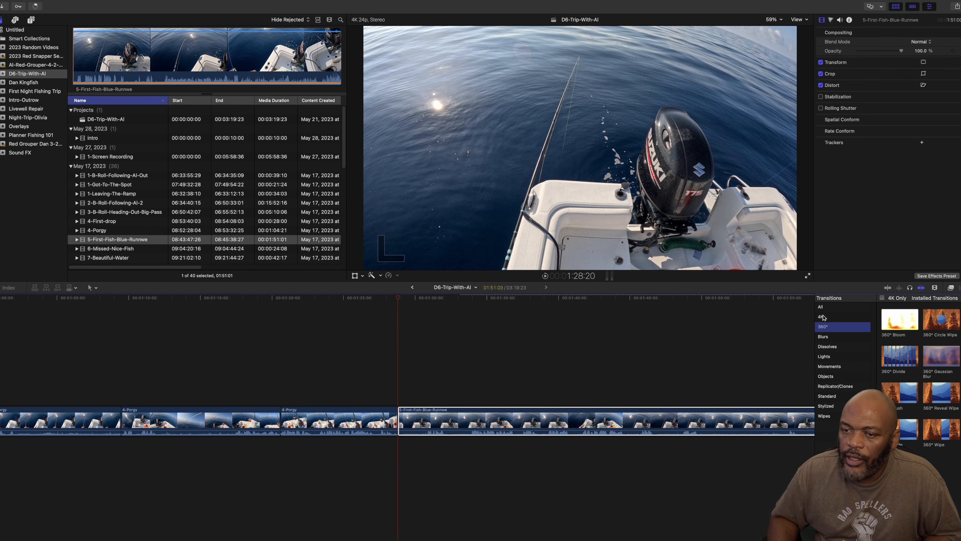
click(824, 318)
click(829, 366)
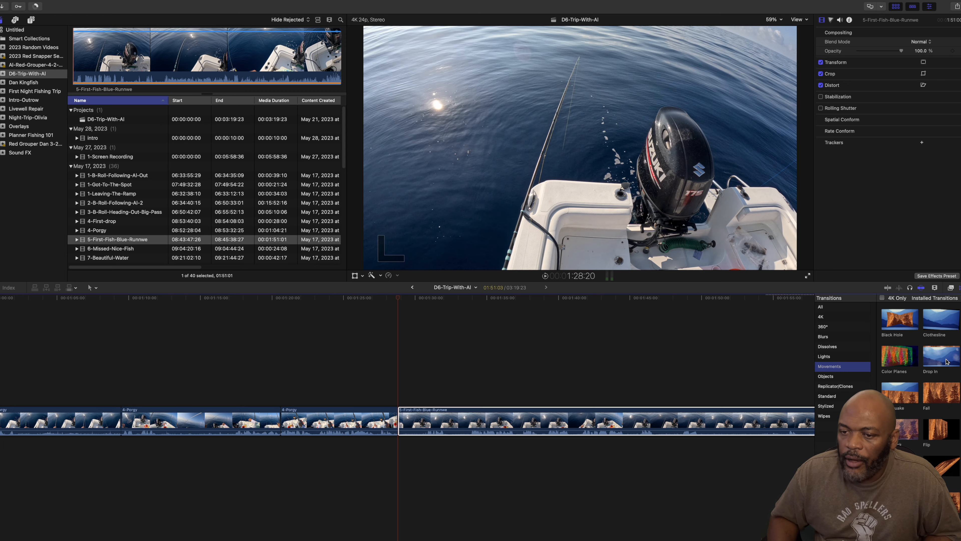
drag(946, 361, 397, 417)
key(Return)
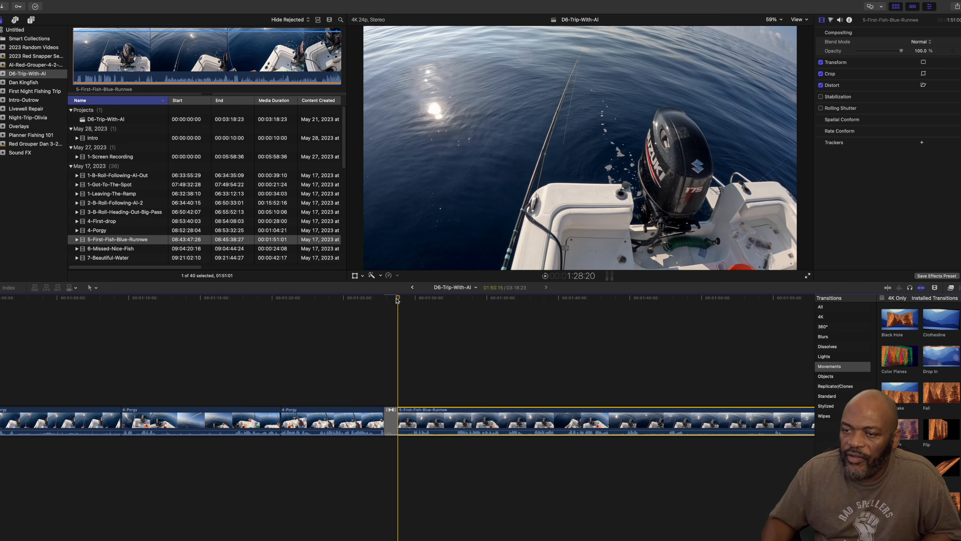
Step: Play back the Drop In transition into the 5-First-Fish-Blue-Runnwe clip
drag(397, 300, 362, 299)
key(space)
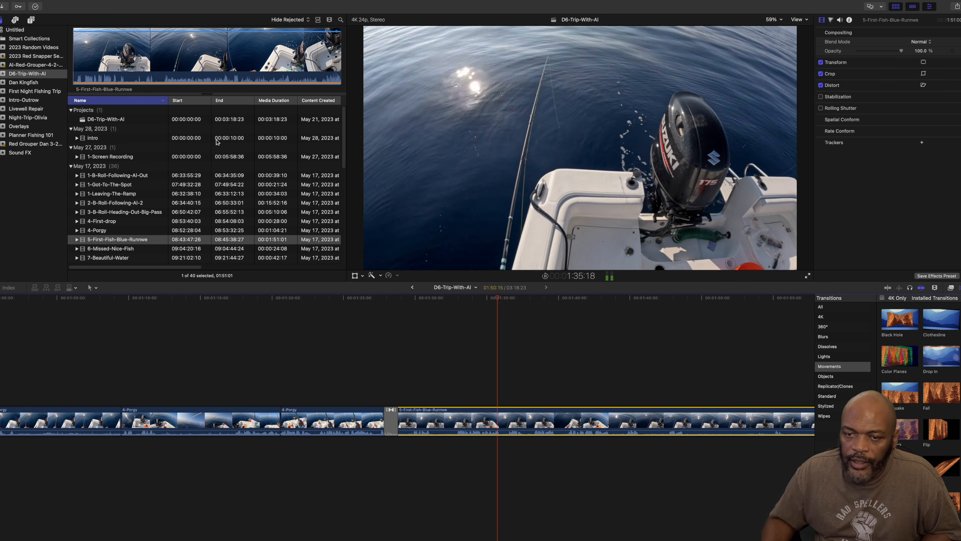
key(space)
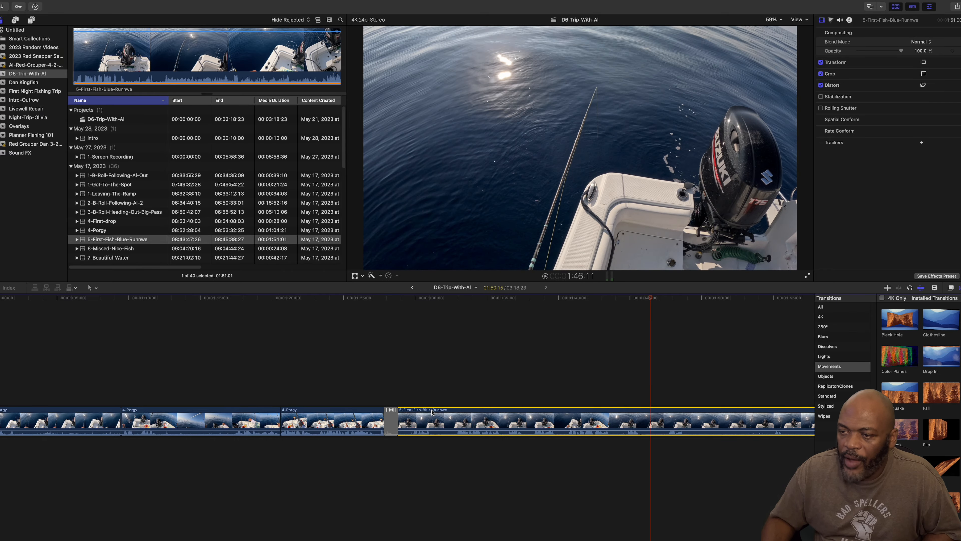
Step: Move the 5-First-Fish-Blue-Runnwe clip ahead of the 4-Porgy pieces, then cut out and delete about 5 seconds of it near 1:14
drag(432, 412, 393, 411)
key(space)
key(super+b)
key(super+b)
click(646, 421)
key(Delete)
Step: Play back the new cut inside the 5-First-Fish-Blue-Runnwe clip
click(599, 301)
key(space)
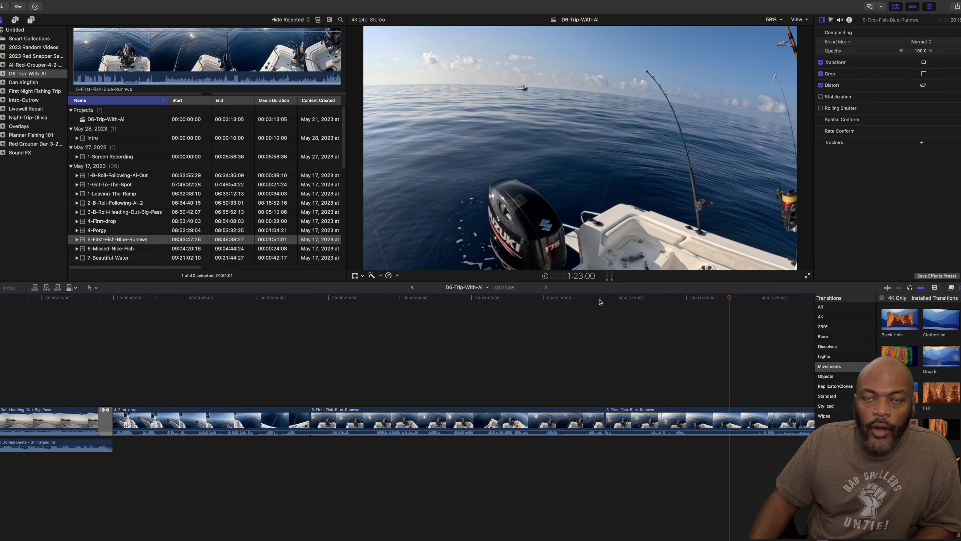
key(space)
Step: Shorten the end of the second 5-First-Fish-Blue-Runnwe piece by about 3 seconds, ending it at about 2:35
scroll(731, 298, right, 10)
key(space)
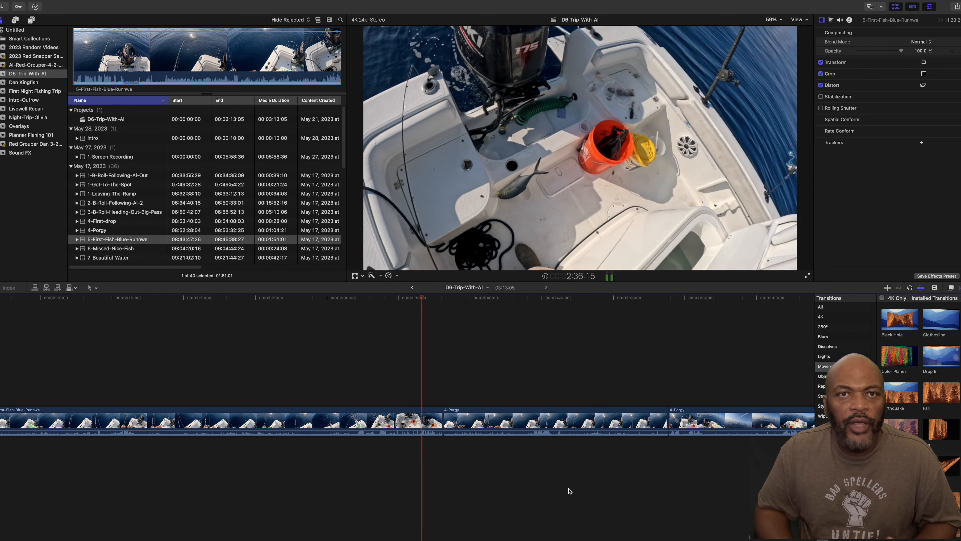
key(space)
drag(442, 421, 399, 420)
Step: Play back the cut from 5-First-Fish-Blue-Runnwe to the 4-Porgy pieces and continue through the Porgy footage
click(370, 298)
key(space)
key(space)
click(511, 416)
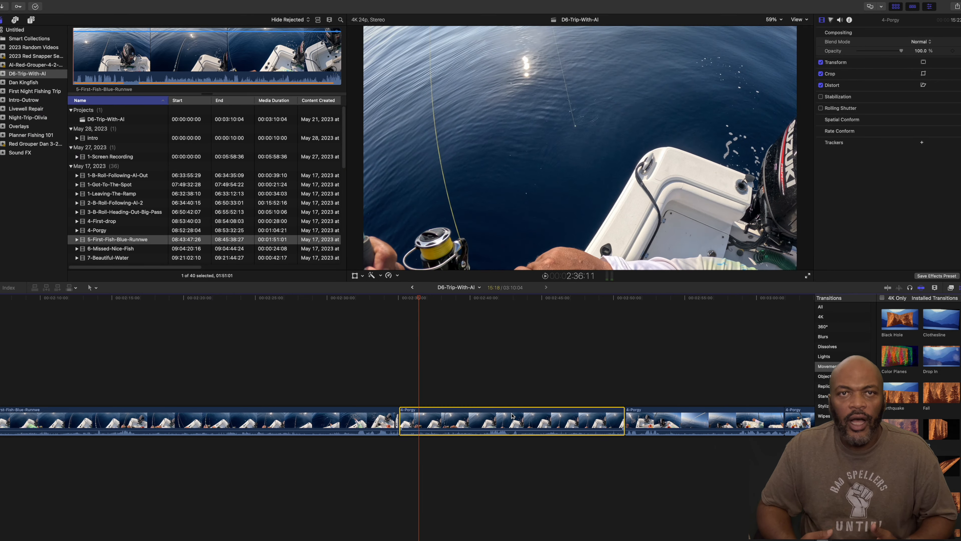
click(375, 298)
key(space)
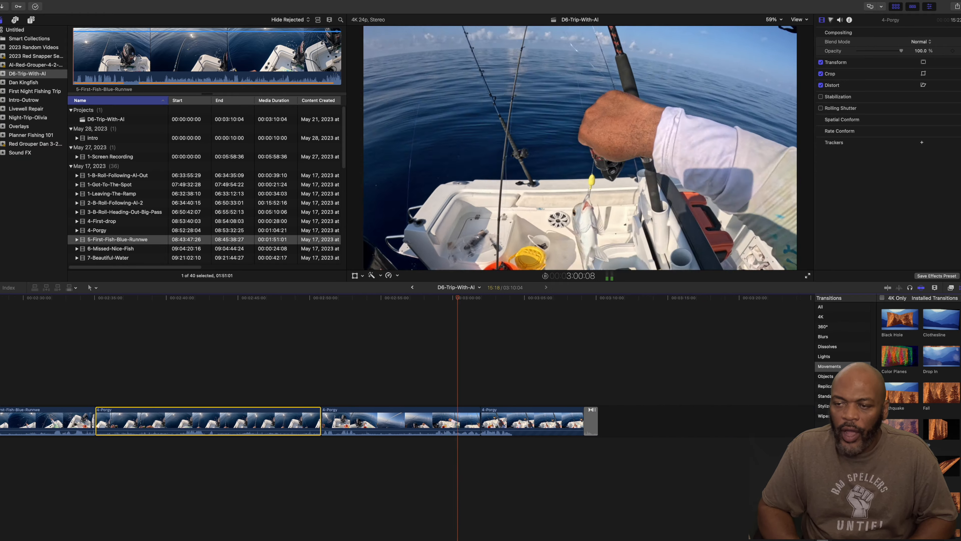
Step: Add the 6-Missed-Nice-Fish clip to the end of the storyline, after the transition that follows the last 4-Porgy piece
drag(125, 248, 617, 424)
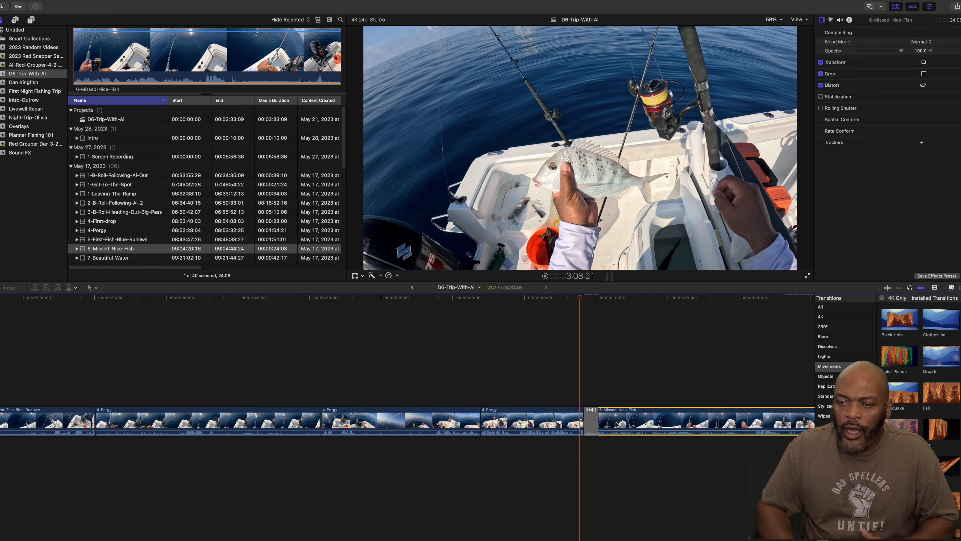